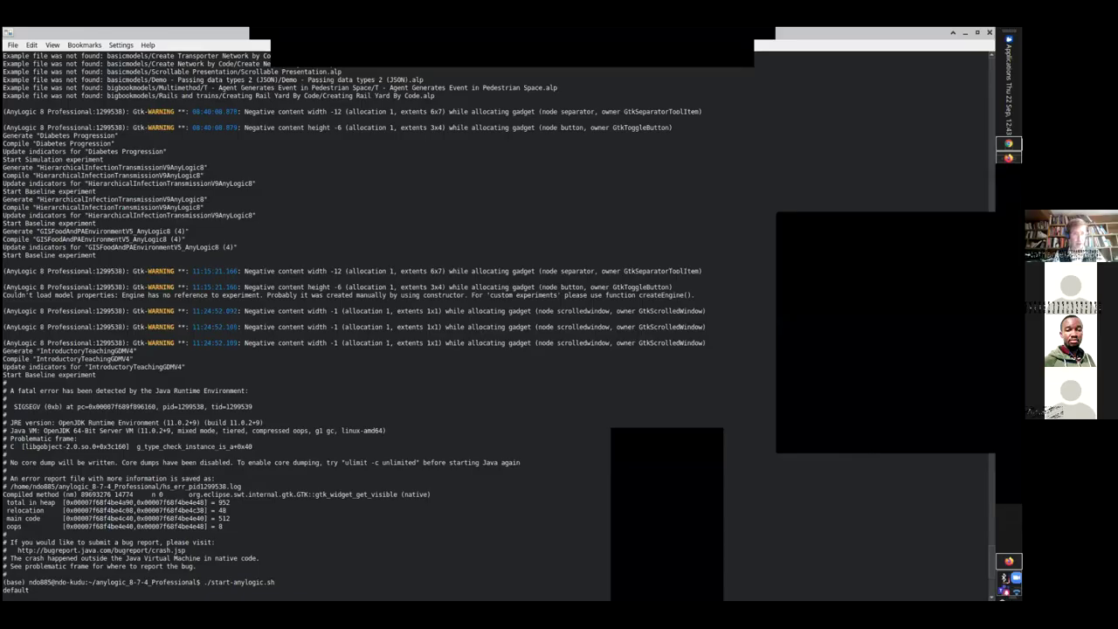
Switch to AnyLogic, dismiss the new-version notice, and open performIntervention from Main's Events list.
key(alt+Tab)
key(alt+Tab)
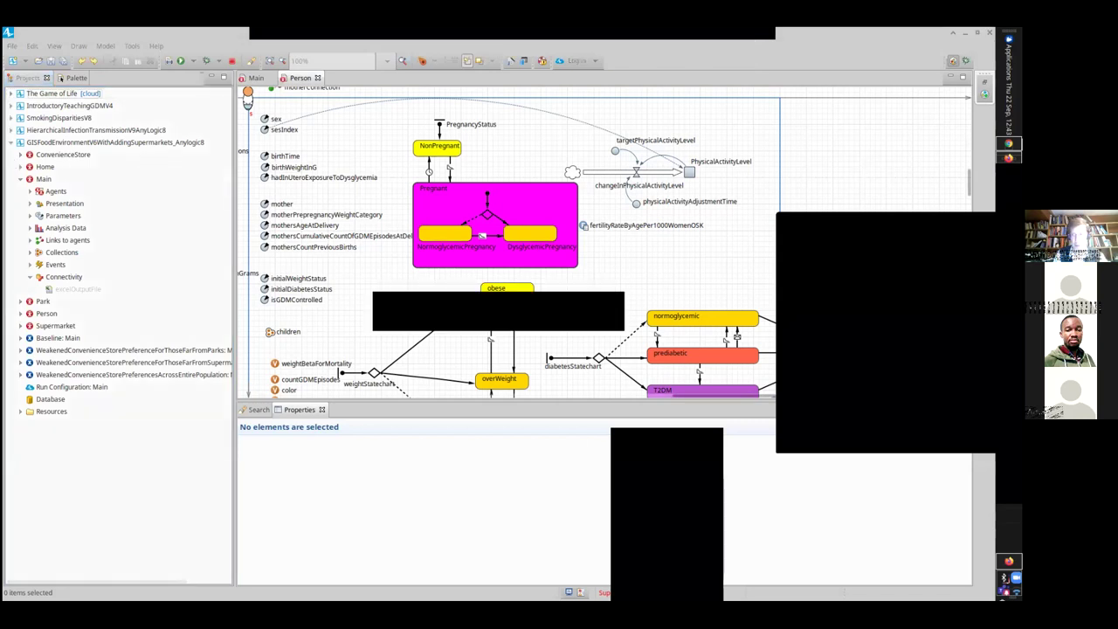
scroll(879, 169, up, 1)
scroll(812, 243, up, 1)
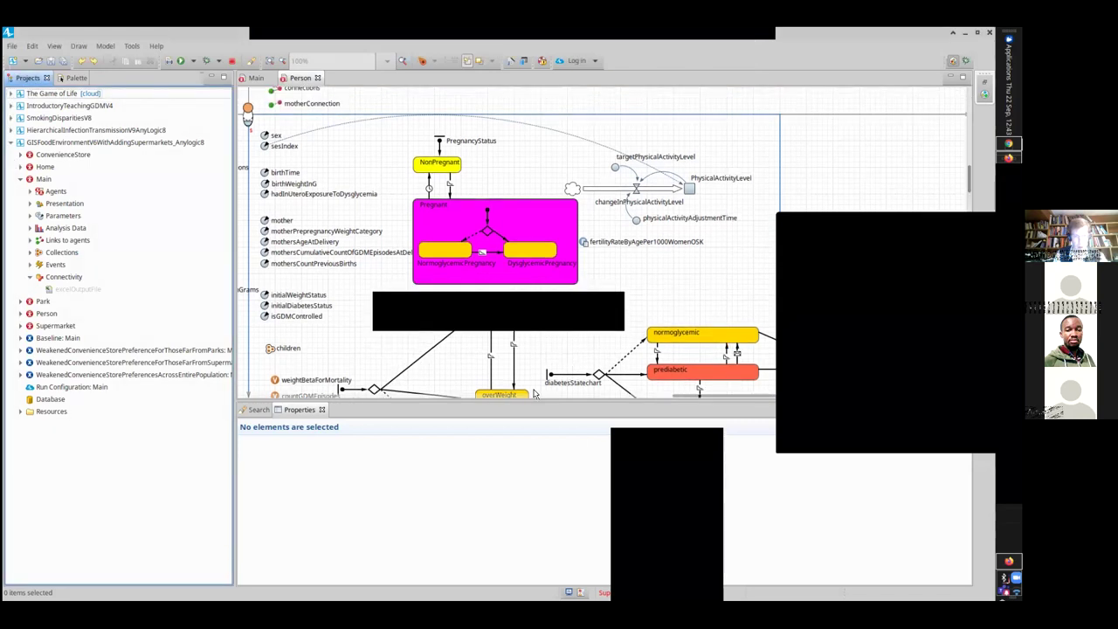
drag(700, 394, 610, 393)
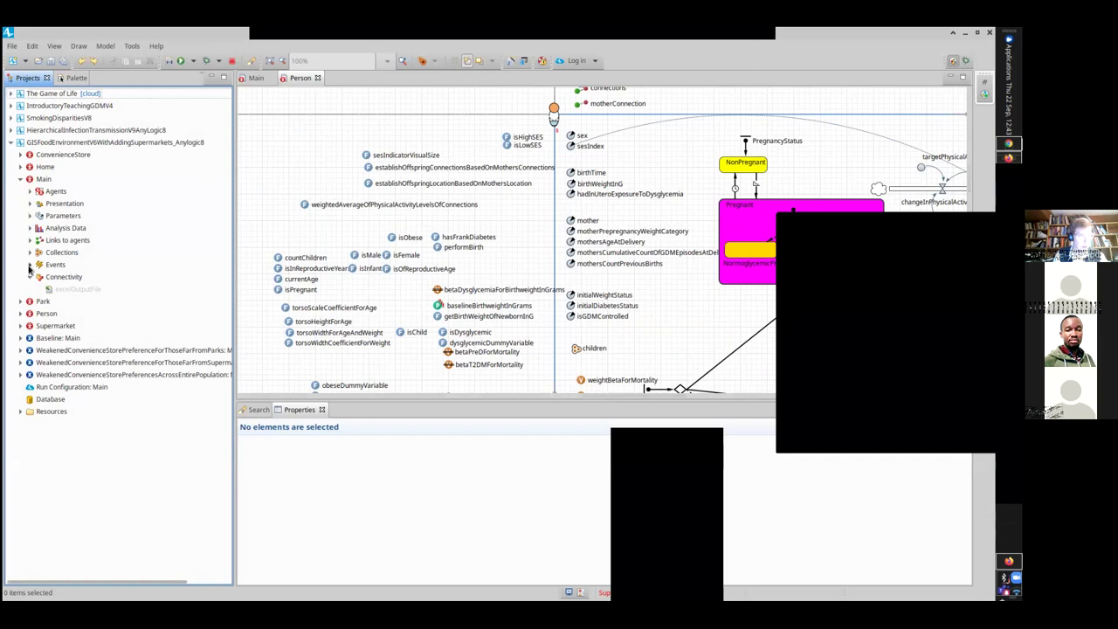
click(30, 266)
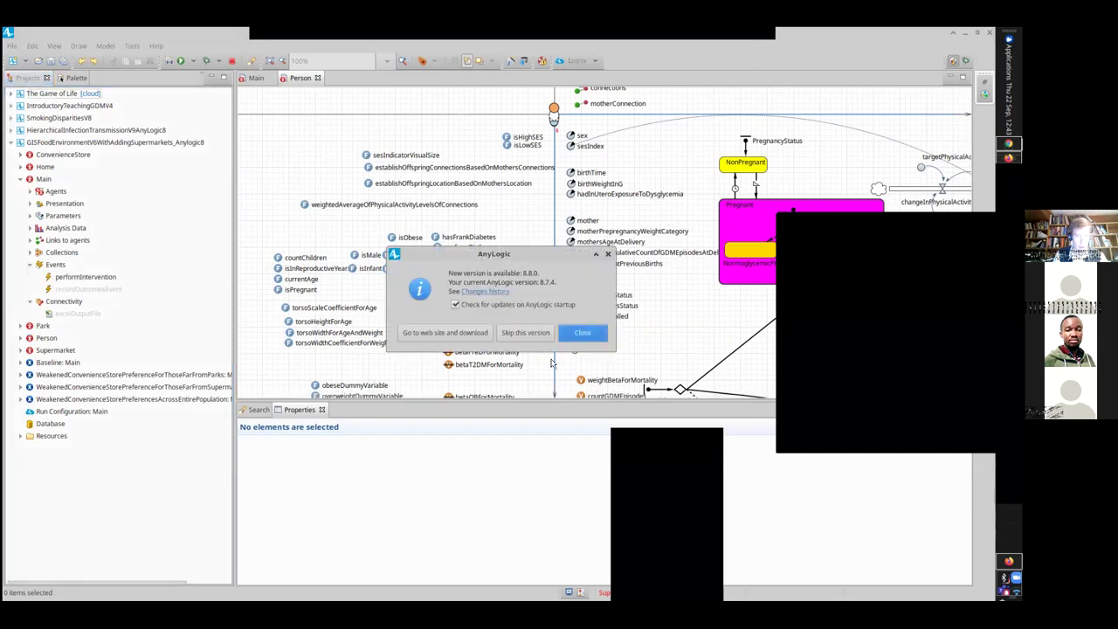
click(583, 333)
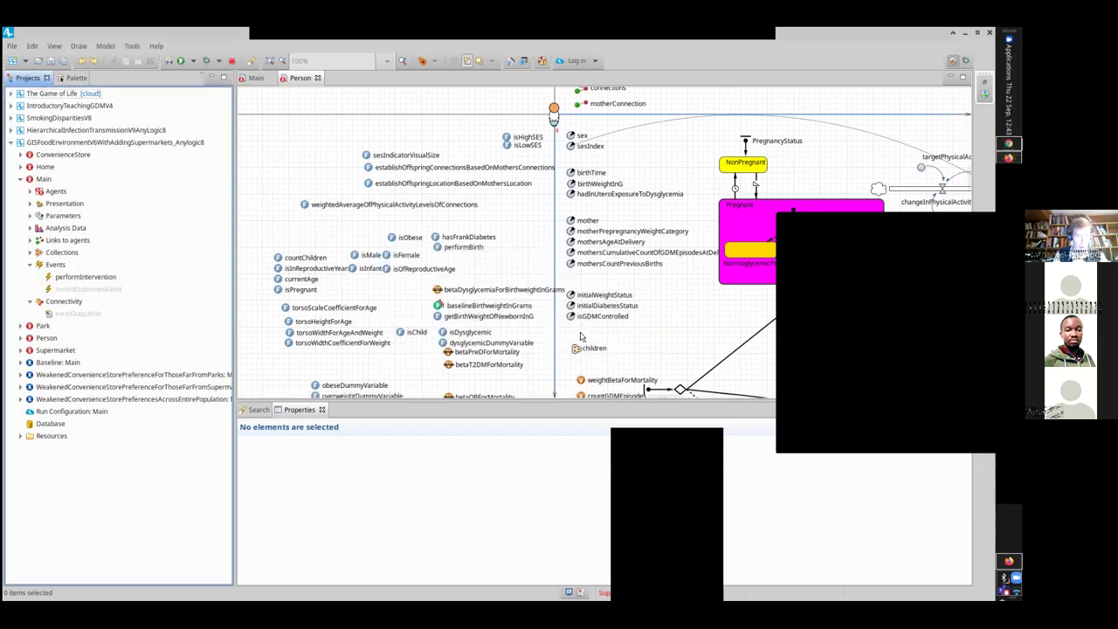
double_click(68, 278)
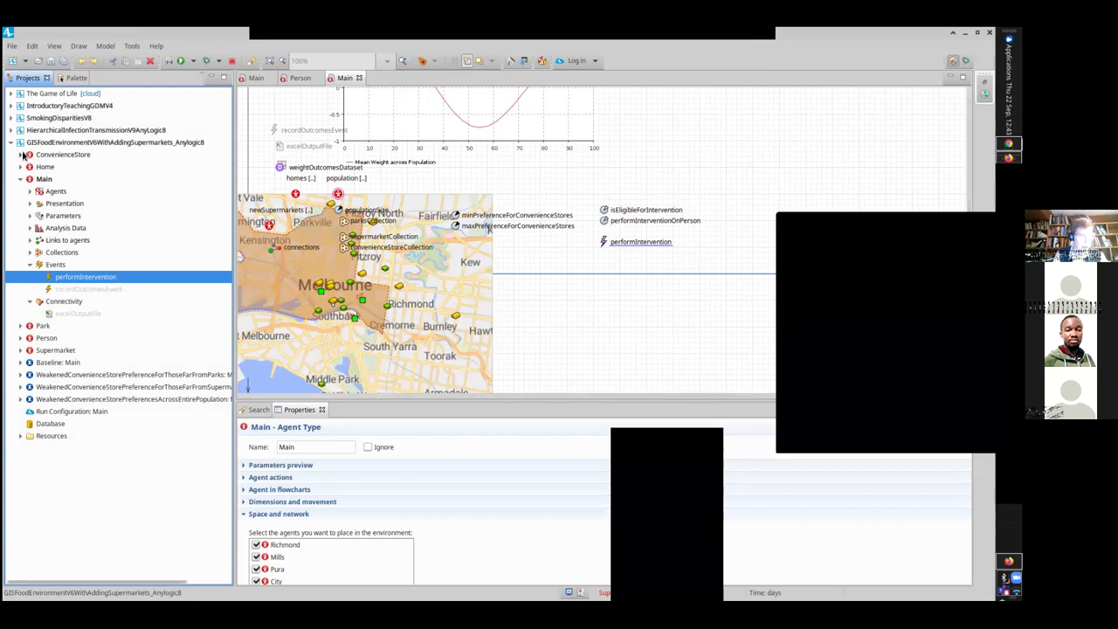
Expand IntroductoryTeachingGDMV4's Main Events and go to eventPopulateIncomeScatterplots on the diagram.
click(11, 106)
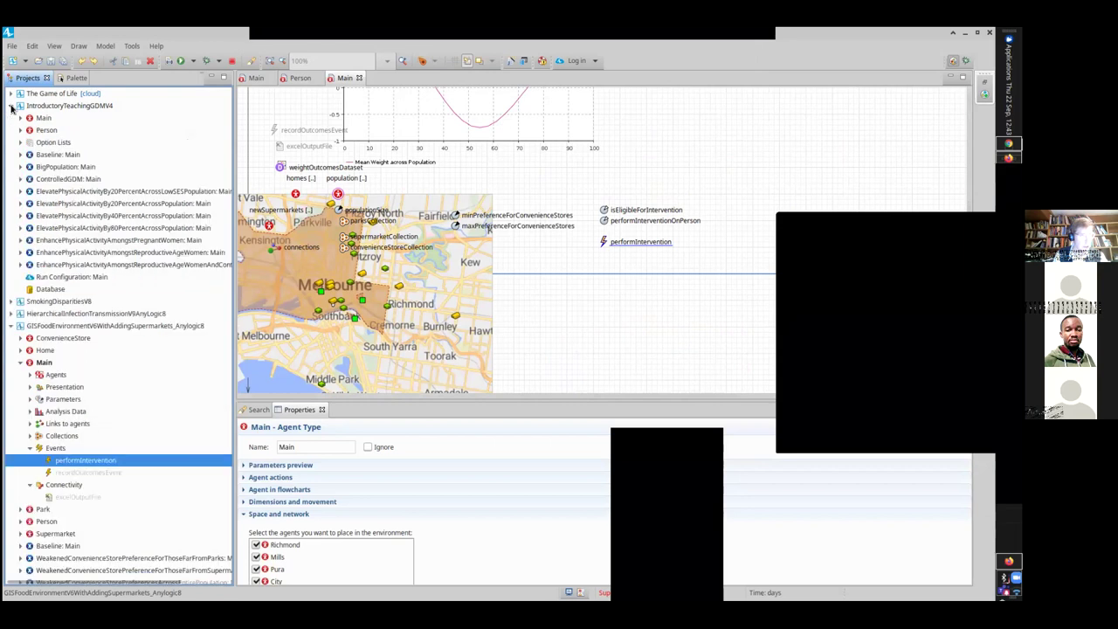
click(24, 120)
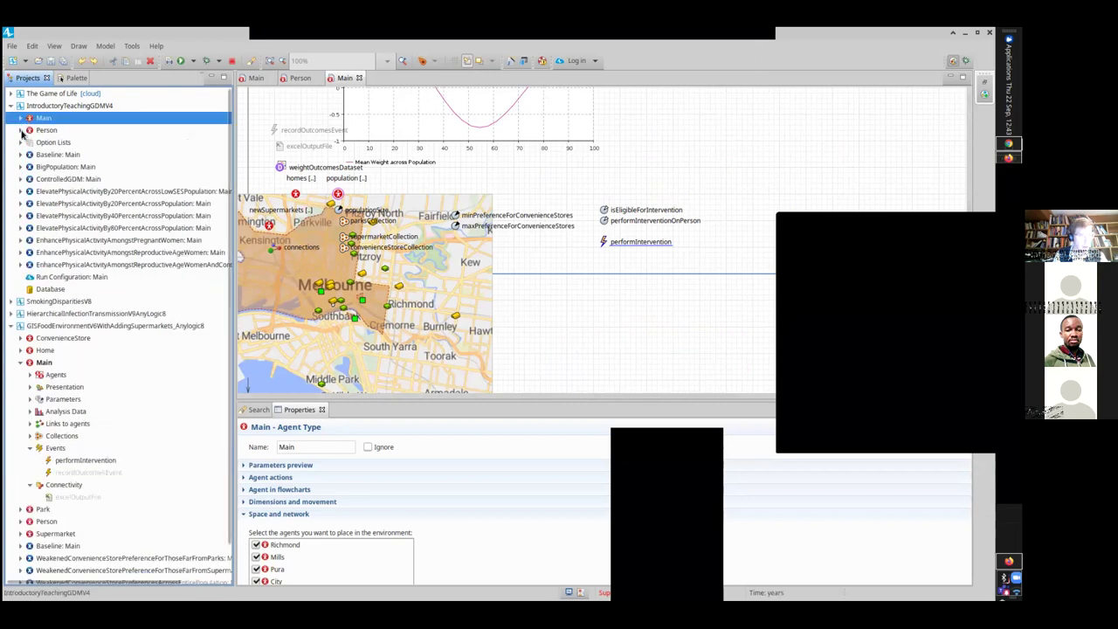
click(21, 130)
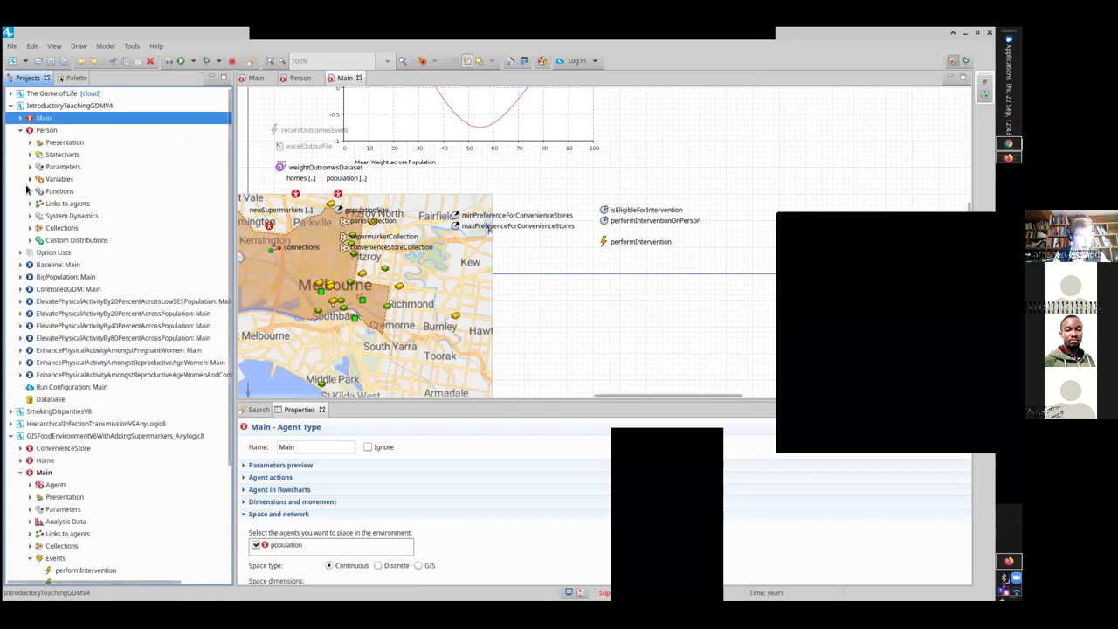
click(20, 117)
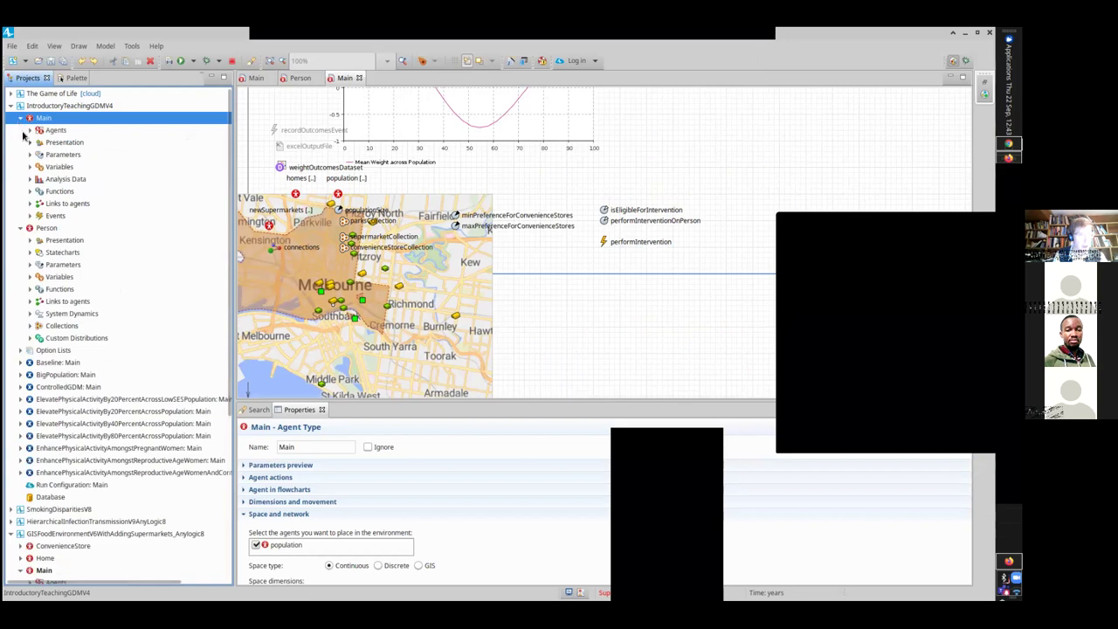
click(30, 215)
click(78, 228)
double_click(79, 228)
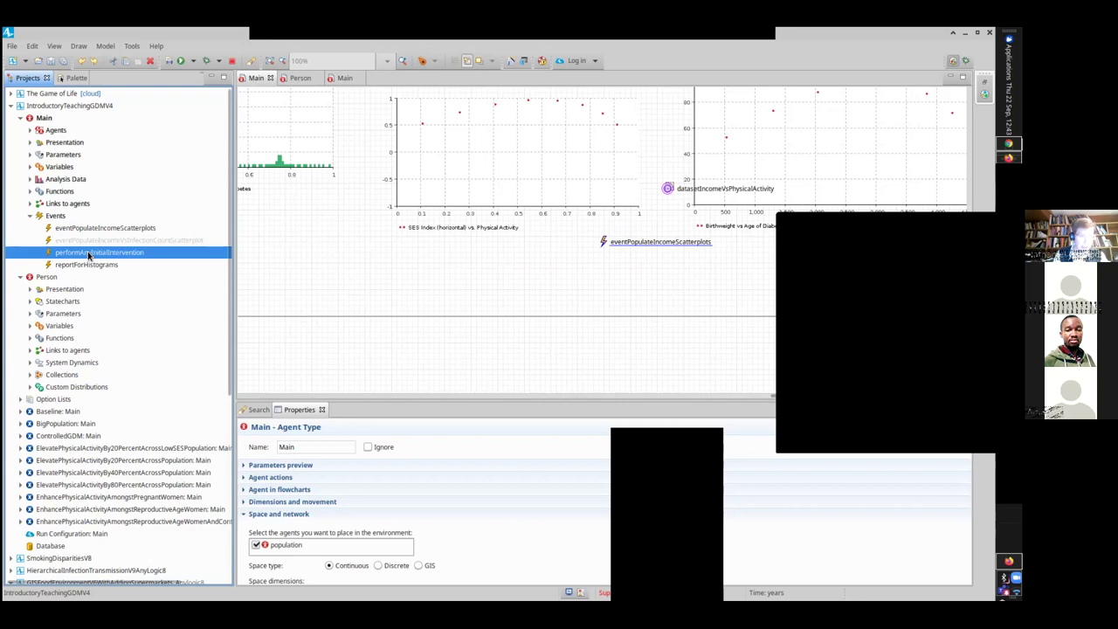
Open the reportForHistograms event and enlarge Properties to reveal its Action code.
double_click(88, 254)
double_click(96, 265)
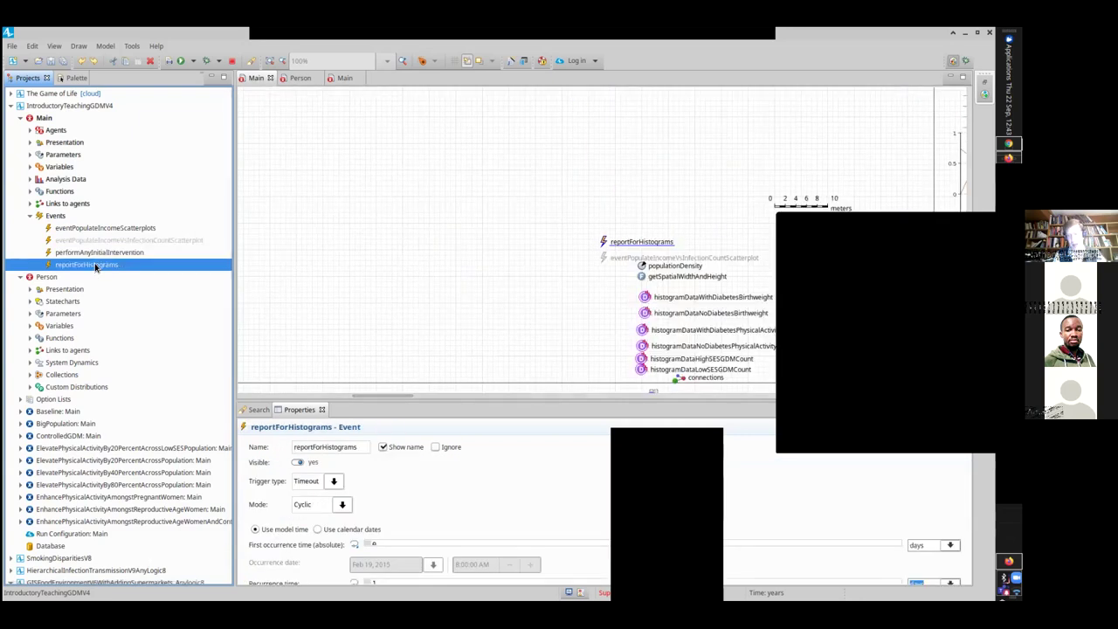
key(alt+Tab)
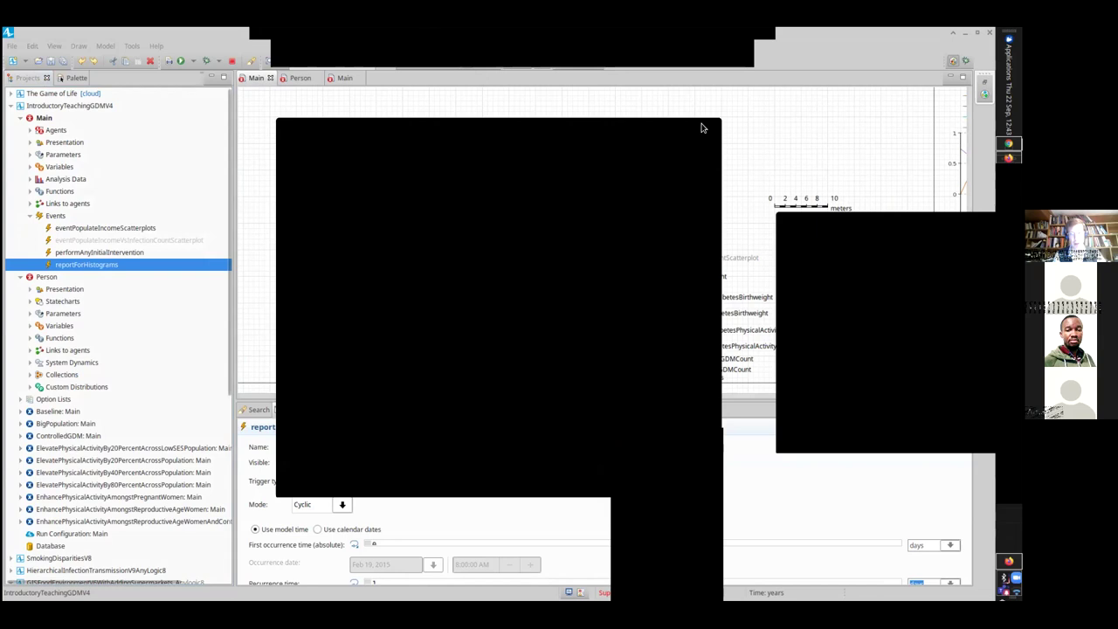
key(alt+Tab)
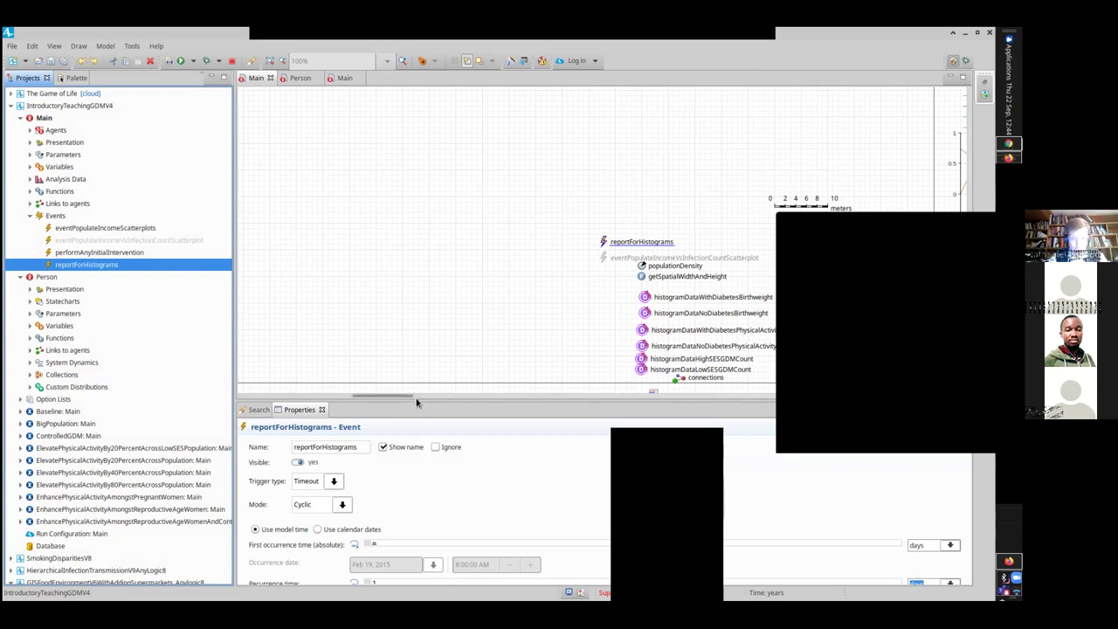
drag(415, 398, 414, 279)
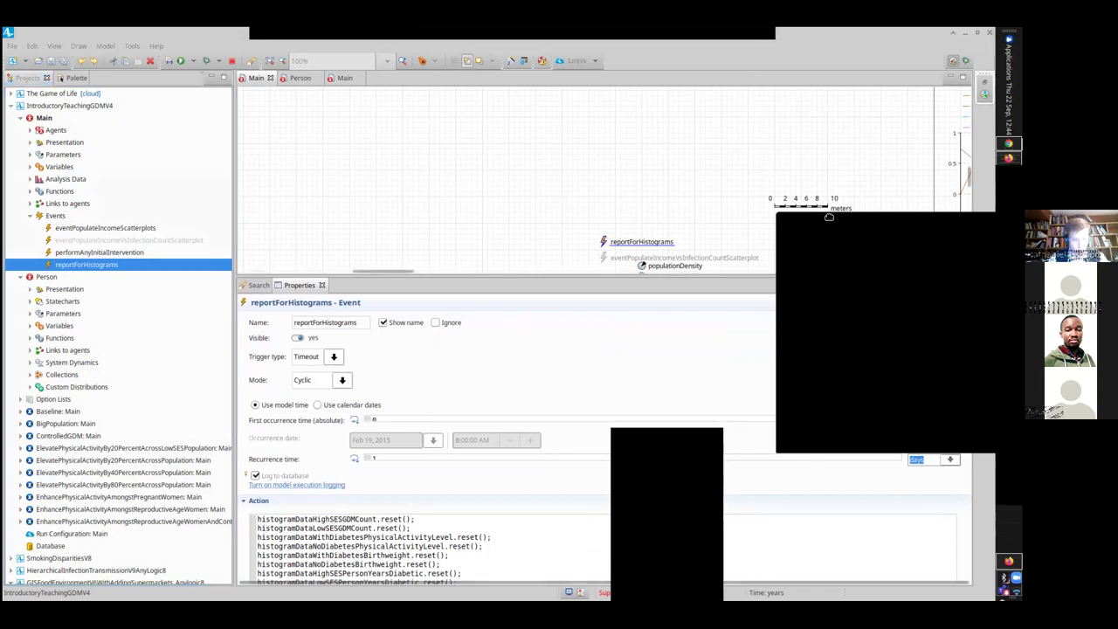
Keep reportForHistograms as a Cyclic Timeout event, first at 0 and recurring every 1 day.
click(342, 380)
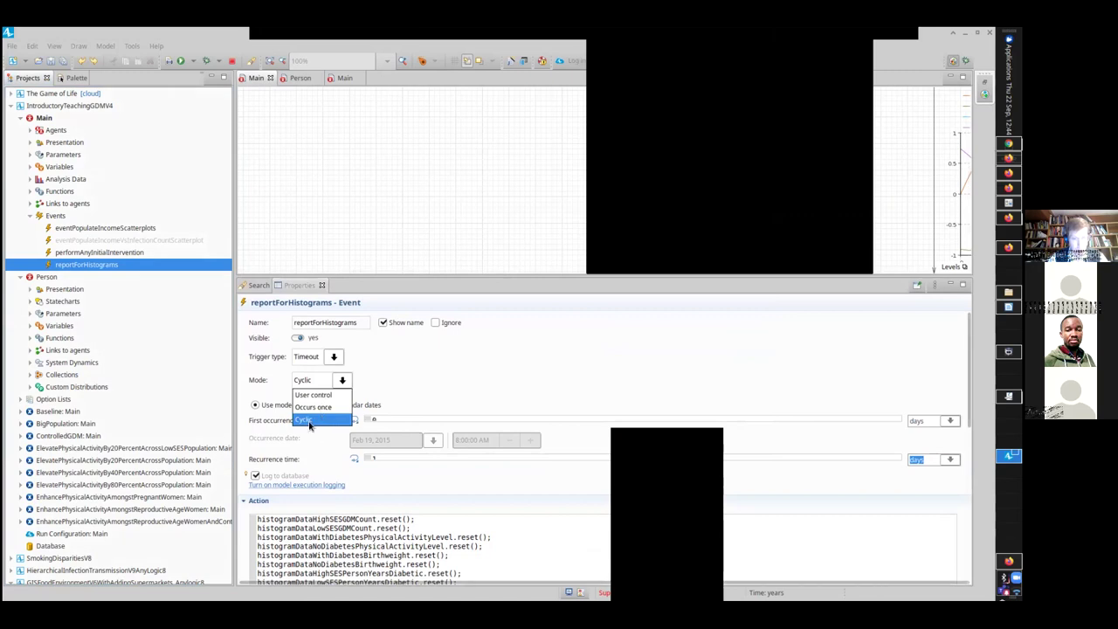
click(581, 374)
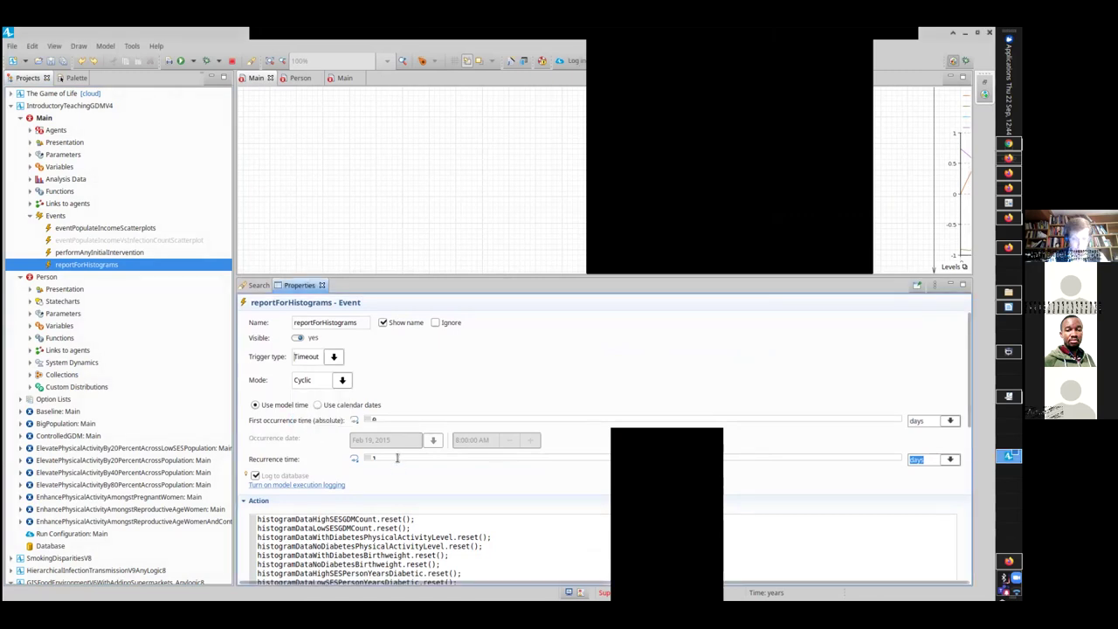
click(397, 458)
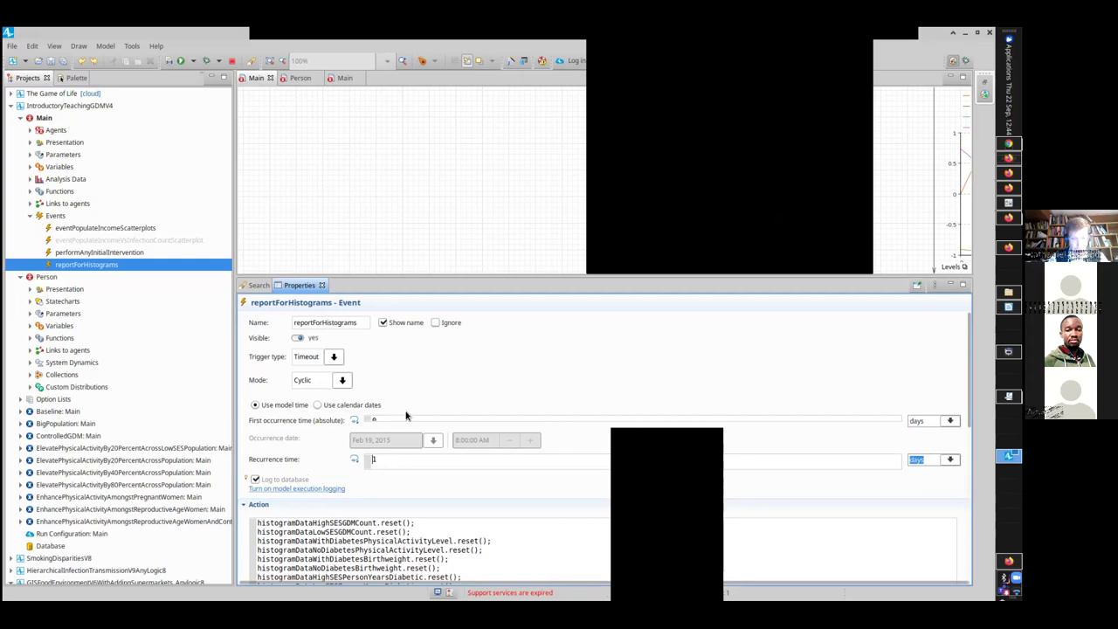
click(407, 420)
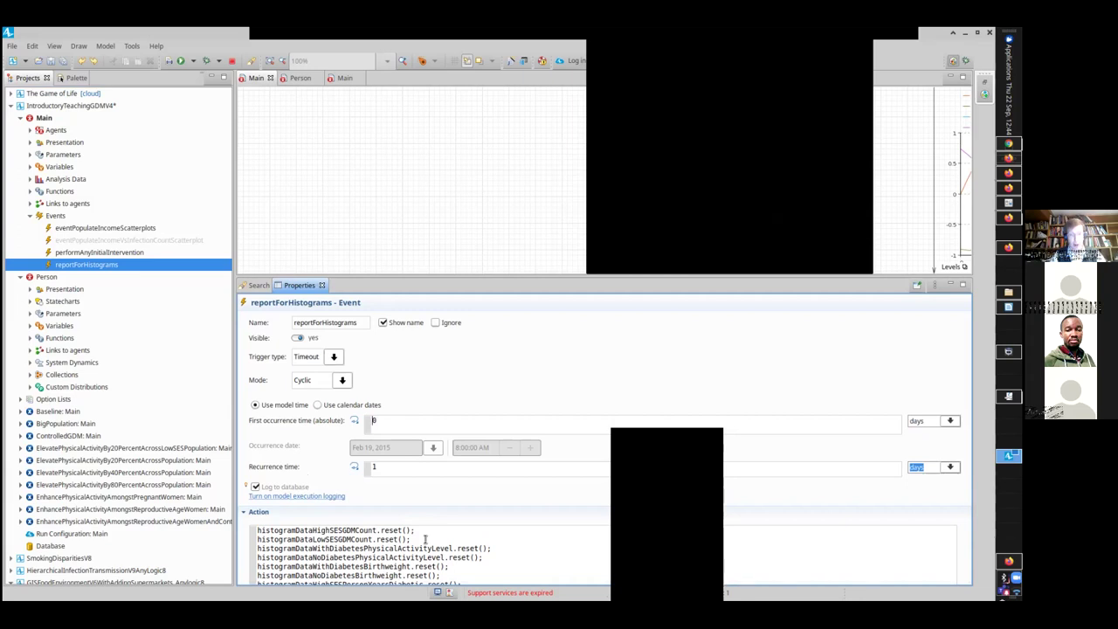
click(341, 380)
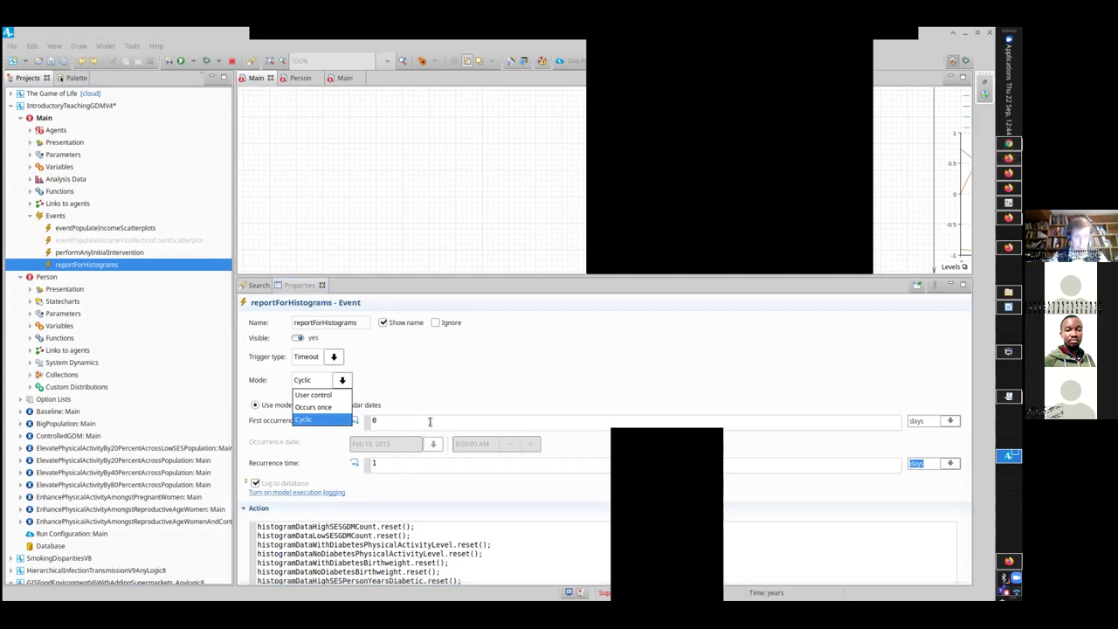
click(335, 358)
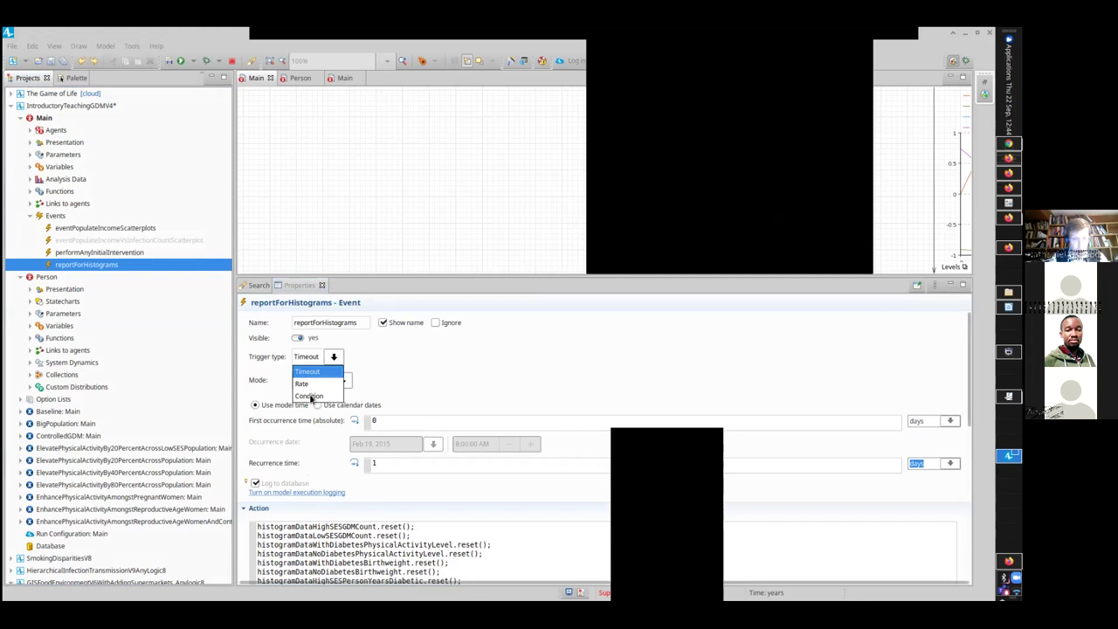
click(421, 341)
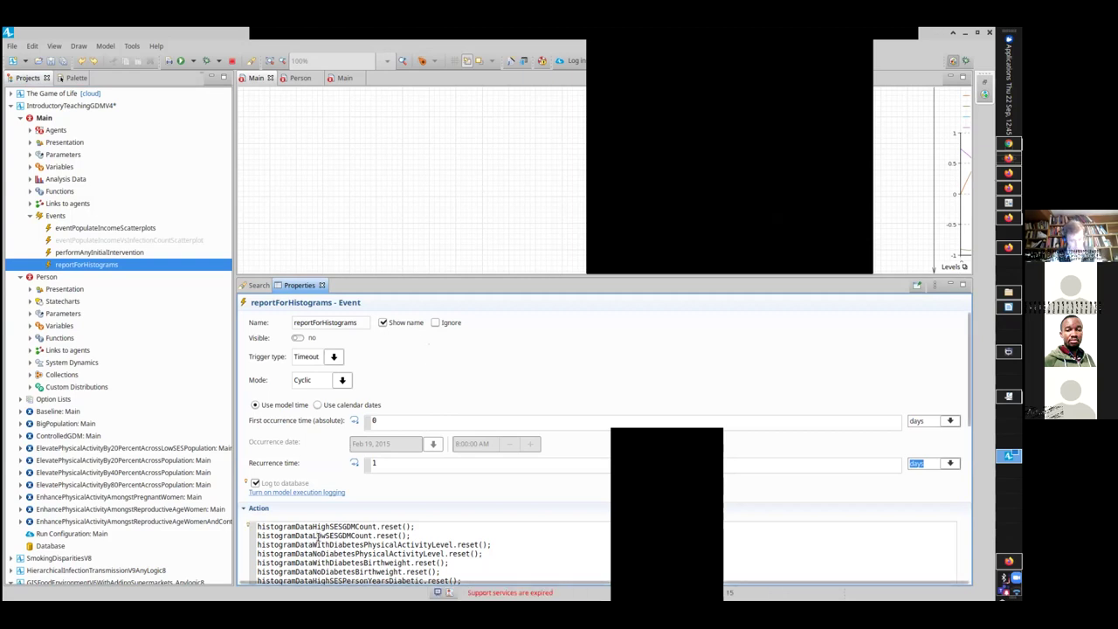
Highlight the reset statements in the reportForHistograms Action code, then clear the highlight.
key(shift+Down)
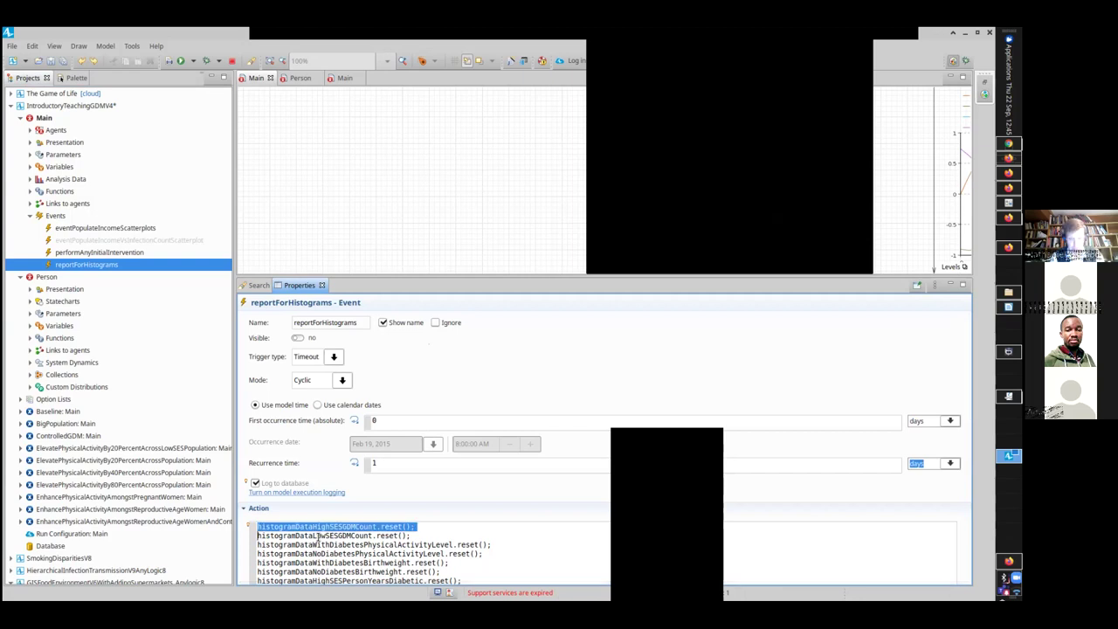
key(shift+Down)
key(shift+Down)
key(shift+Down)
key(shift+Down)
key(shift+Down)
key(shift+Down)
key(shift+Down)
key(shift+Down)
key(shift+Down)
key(shift+Down)
key(shift+Down)
key(shift+Down)
key(shift+Down)
key(shift+Down)
key(shift+Down)
key(shift+Down)
key(shift+Down)
key(shift+Up)
key(shift+Up)
key(shift+Up)
key(shift+Up)
key(shift+Up)
key(shift+Up)
key(shift+Up)
key(shift+Up)
key(shift+Up)
key(shift+Up)
key(shift+Up)
key(shift+Up)
key(shift+Up)
key(shift+Up)
key(shift+Up)
key(shift+Up)
key(shift+Up)
key(shift+Up)
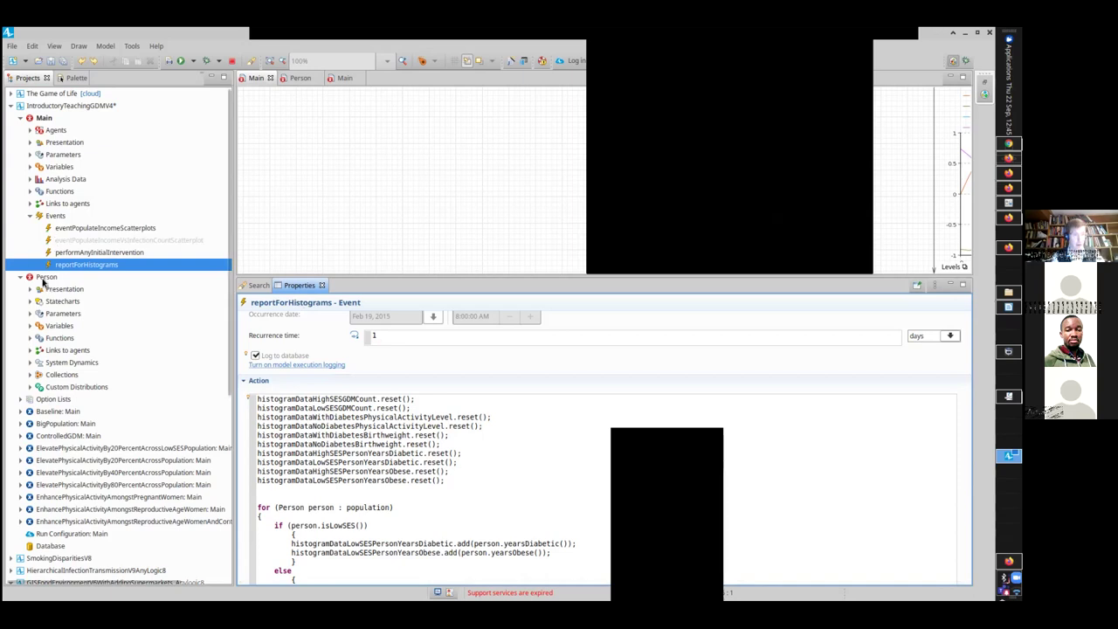
Launch the Baseline experiment and start its simulation in a full-screen window.
right_click(44, 416)
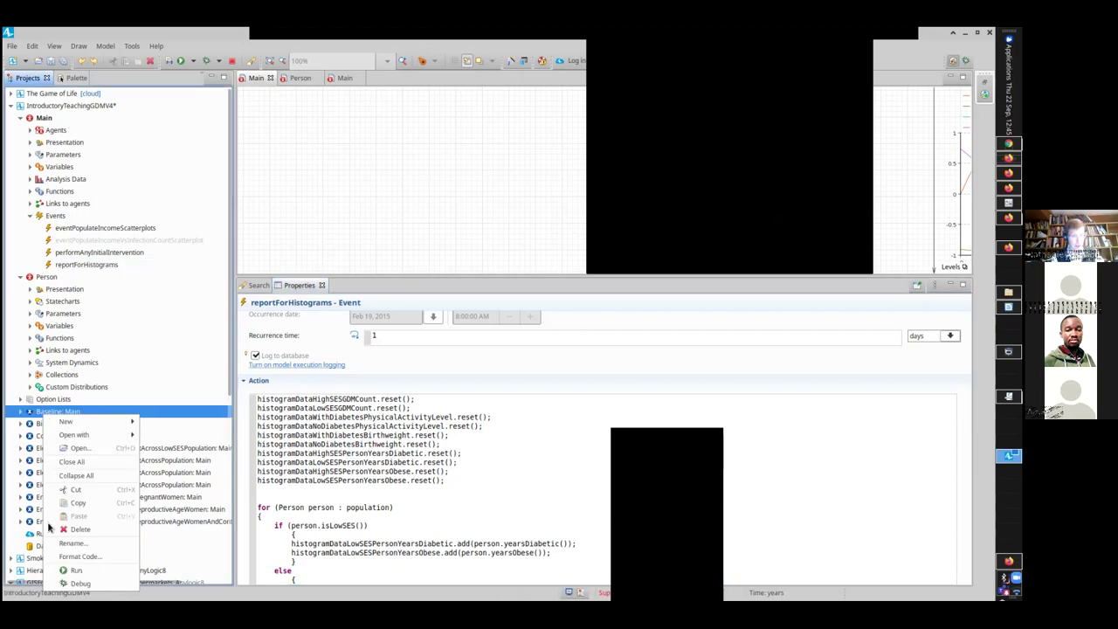
click(72, 570)
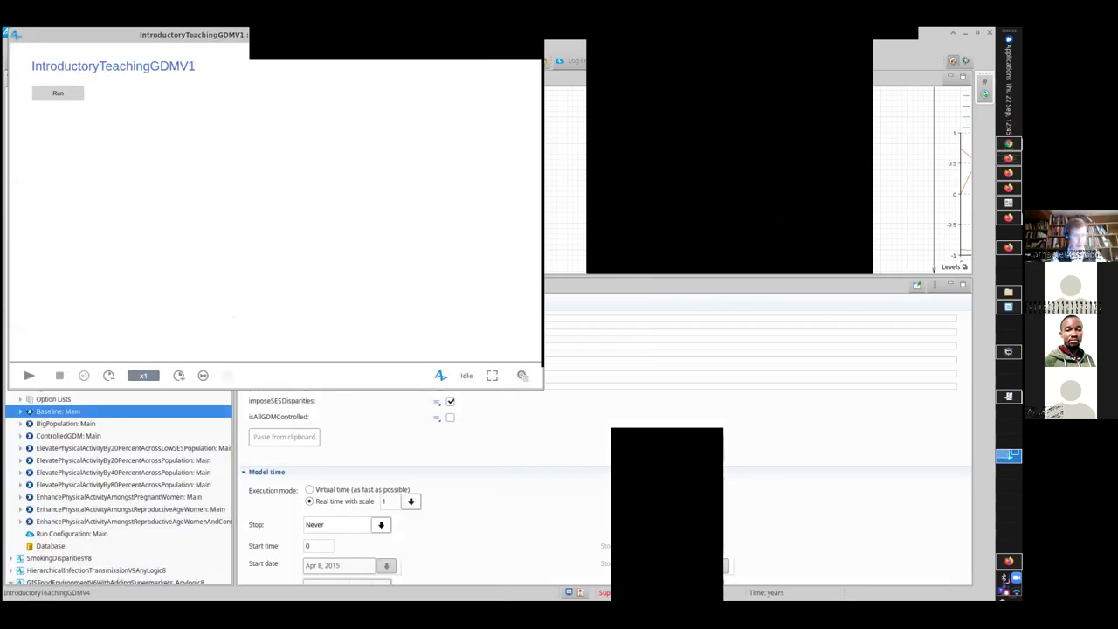
click(58, 93)
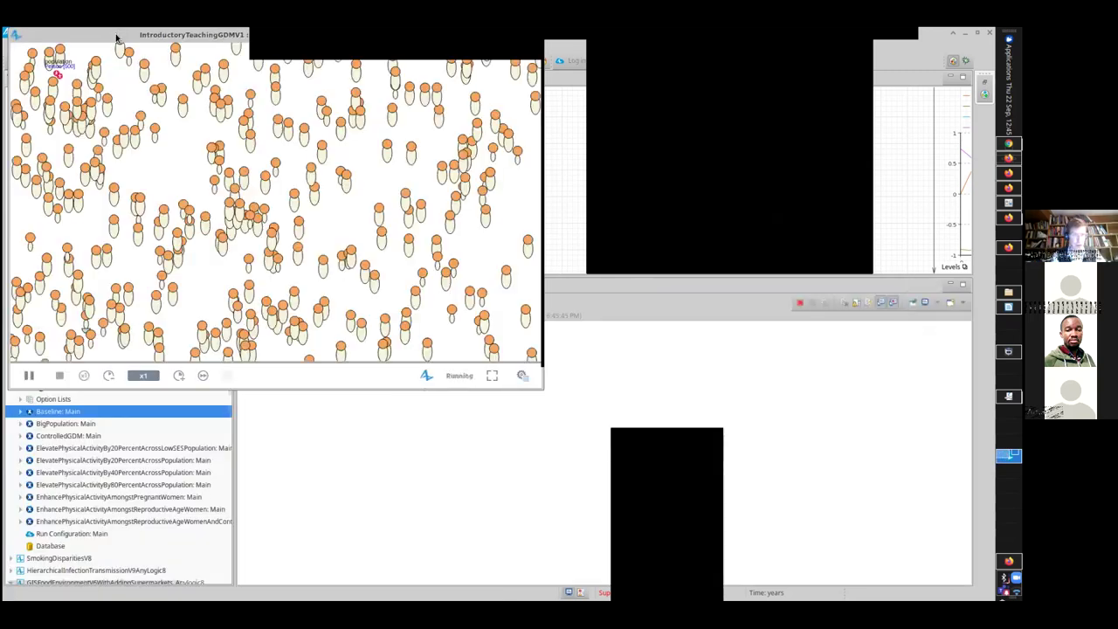
double_click(116, 34)
Double the simulation speed and scroll around the GDM histogram charts.
scroll(204, 474, up, 10)
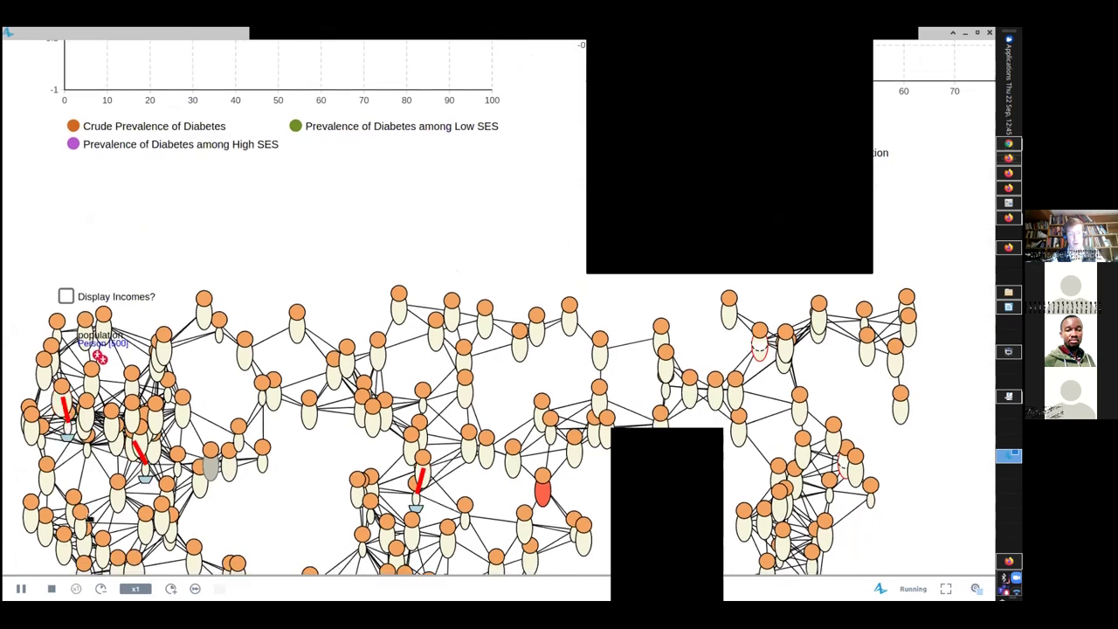
scroll(238, 576, up, 3)
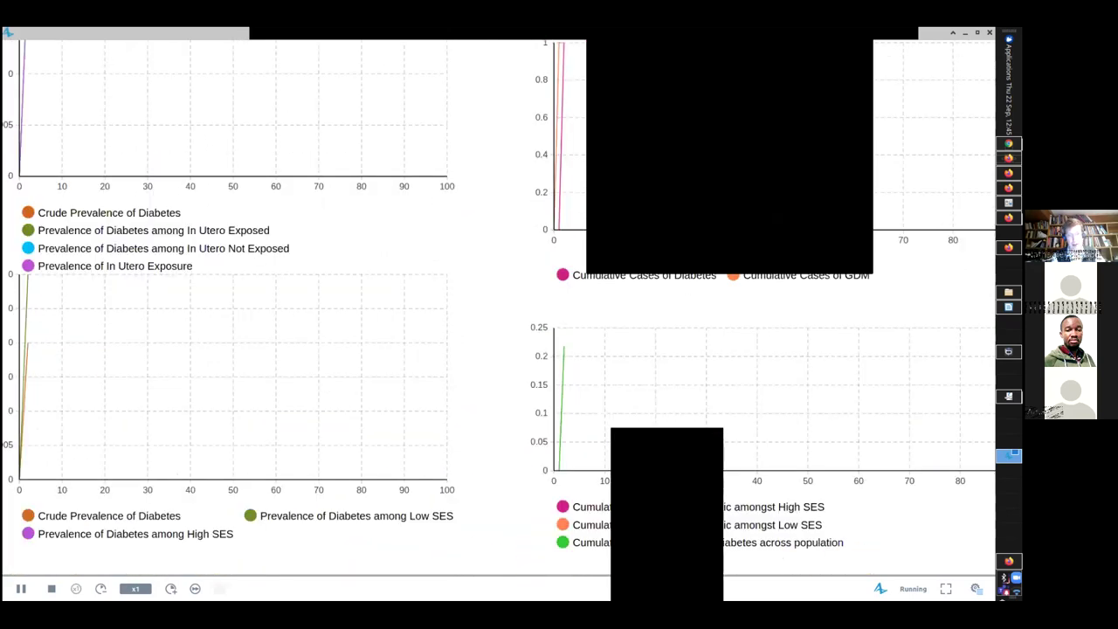
click(170, 588)
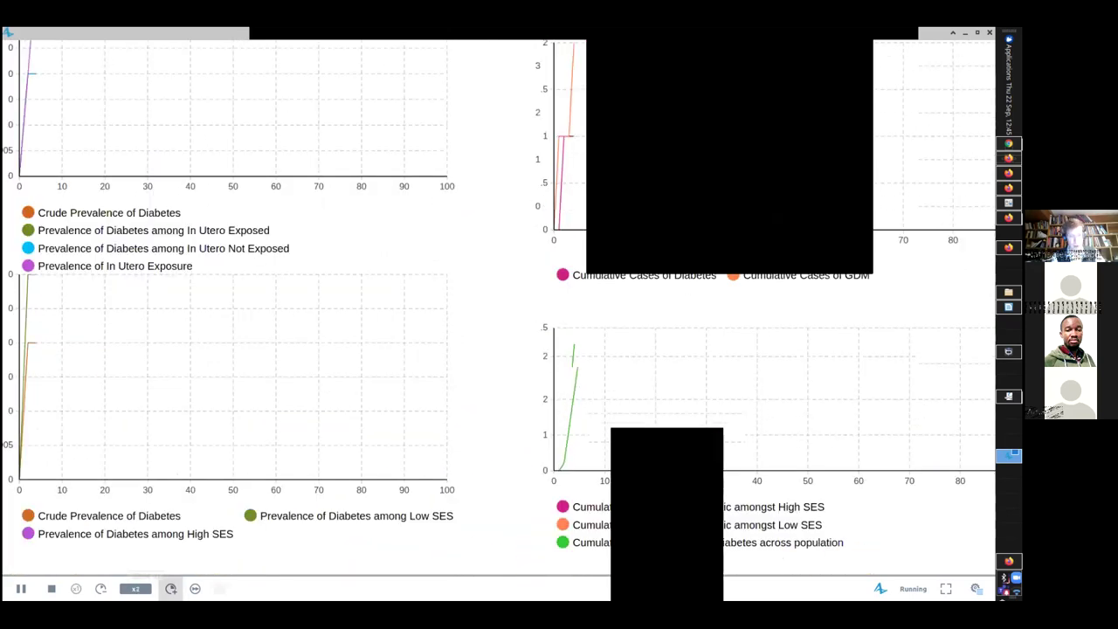
scroll(295, 494, up, 1)
scroll(294, 494, up, 2)
scroll(367, 492, left, 1)
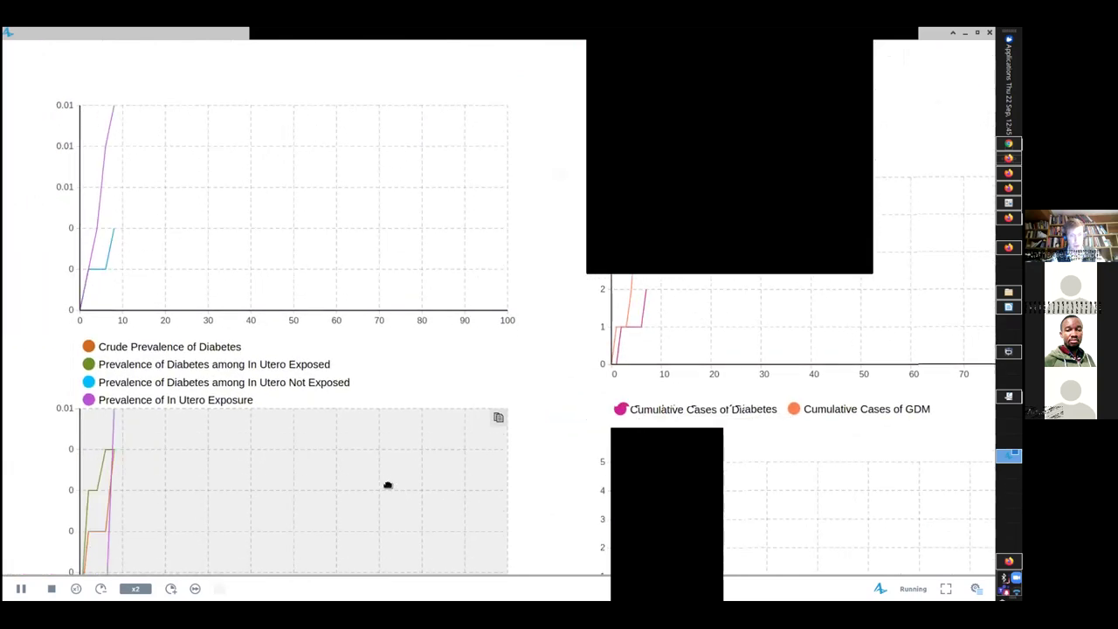
scroll(213, 502, right, 10)
scroll(214, 502, up, 3)
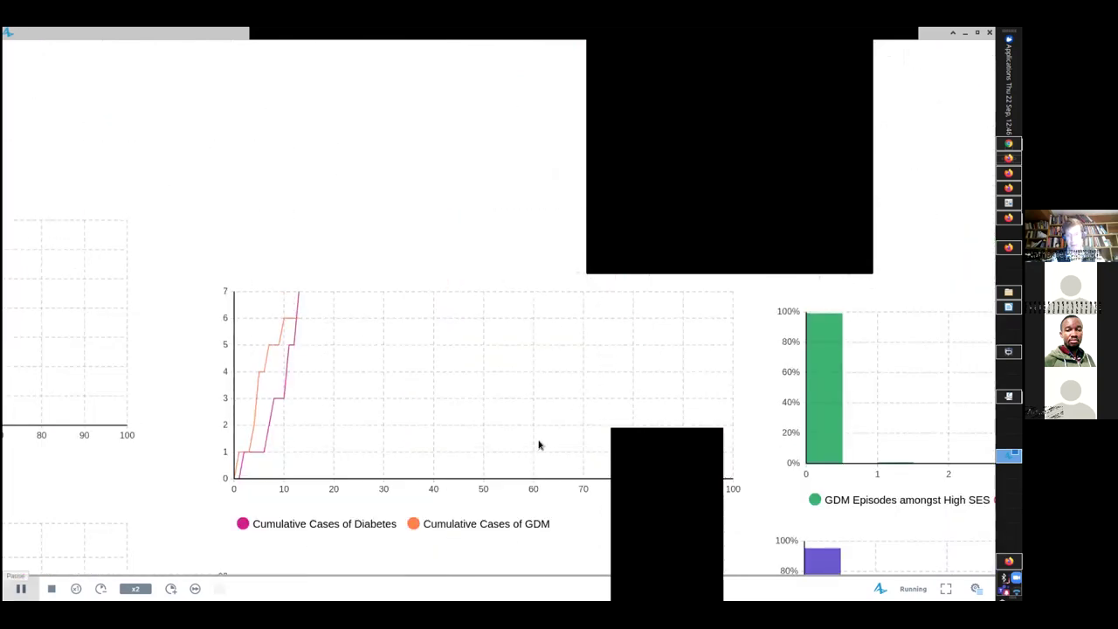
scroll(148, 347, right, 12)
scroll(147, 348, down, 3)
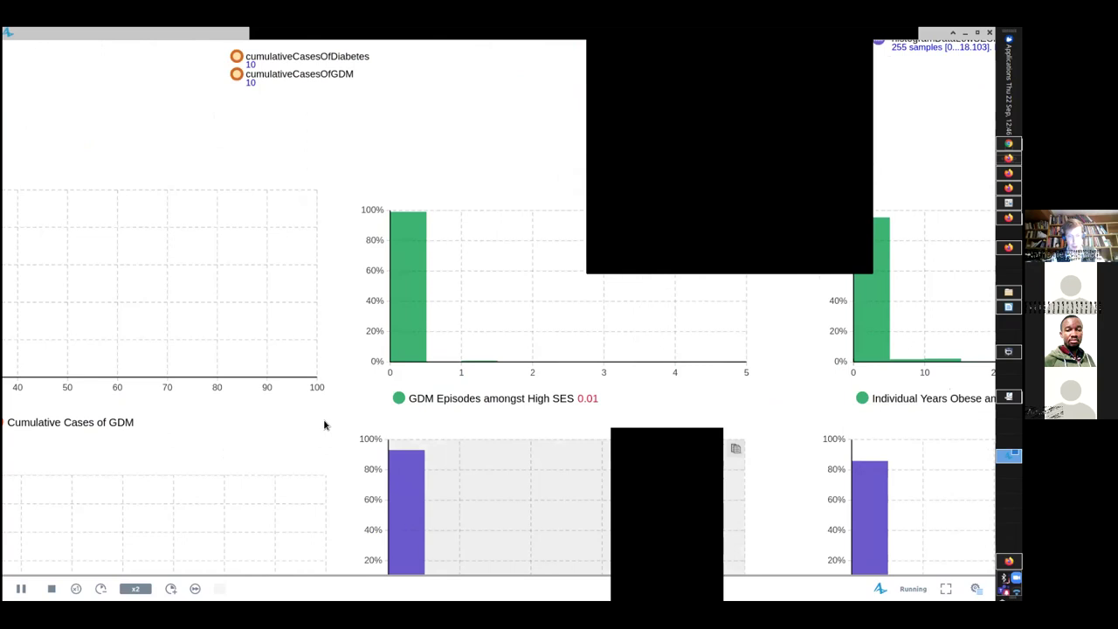
scroll(324, 424, right, 6)
scroll(324, 425, down, 1)
scroll(234, 450, up, 1)
scroll(234, 449, right, 1)
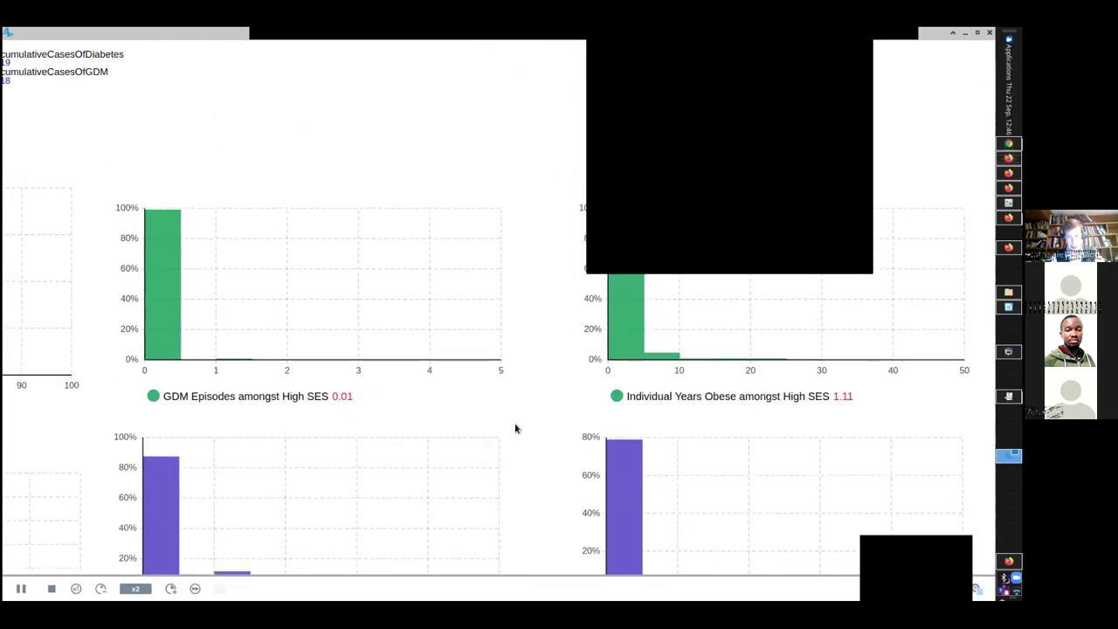
scroll(514, 429, down, 3)
scroll(514, 429, right, 1)
scroll(393, 336, down, 1)
scroll(393, 337, left, 1)
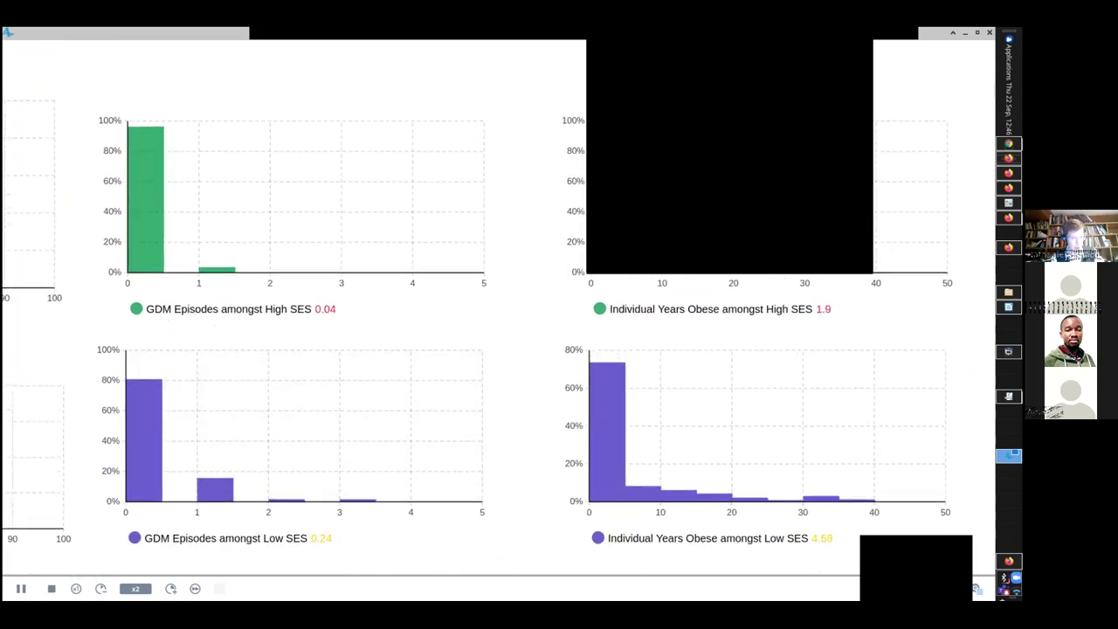
Raise the simulation speed to 25x, then return to the model editor.
click(170, 588)
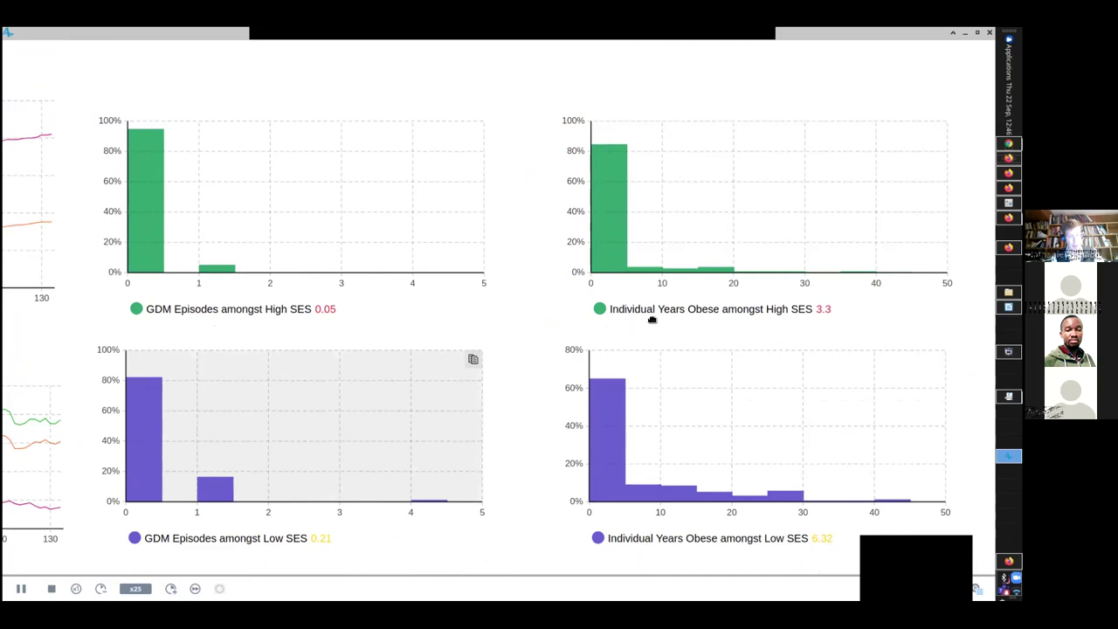
scroll(653, 320, left, 6)
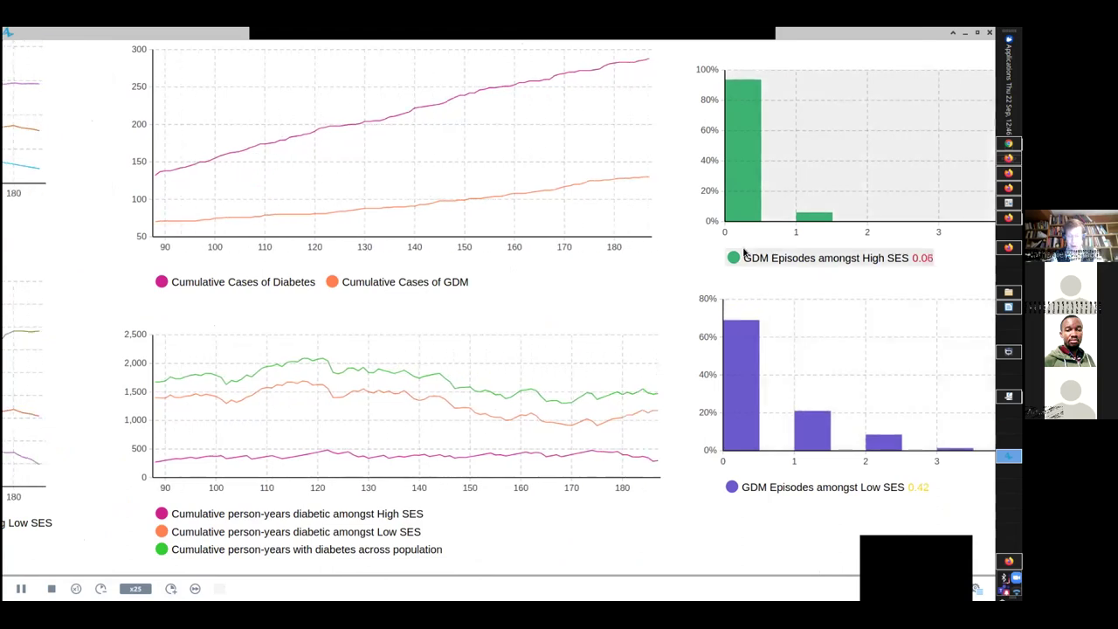
key(alt+Tab)
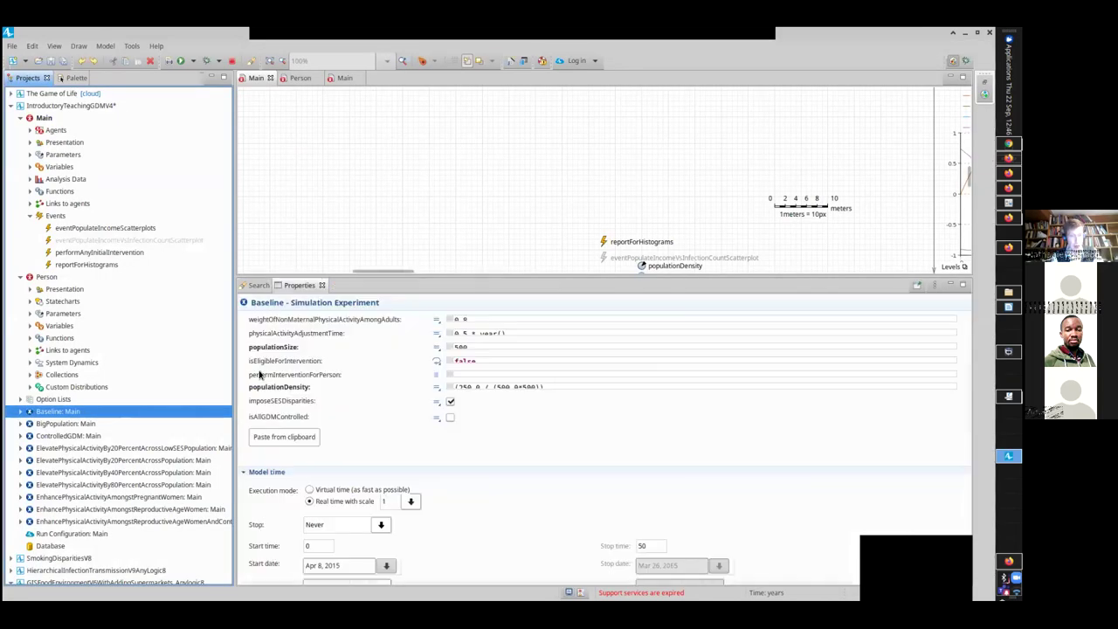
Open the Person agent's diagram, showing its 500 by 500 continuous-space properties.
click(57, 228)
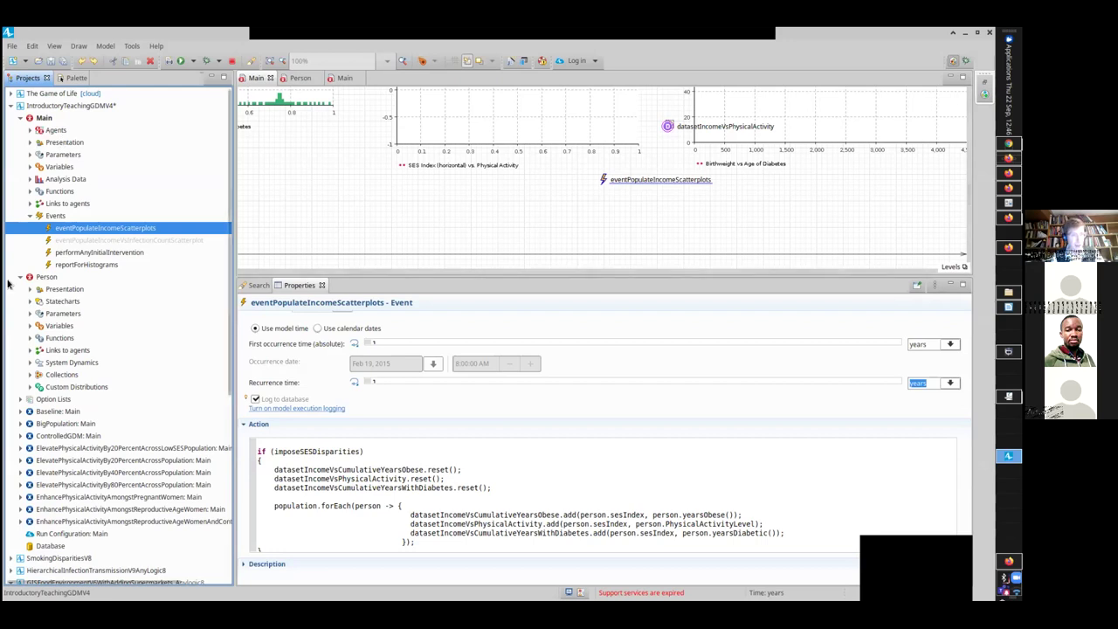
double_click(46, 277)
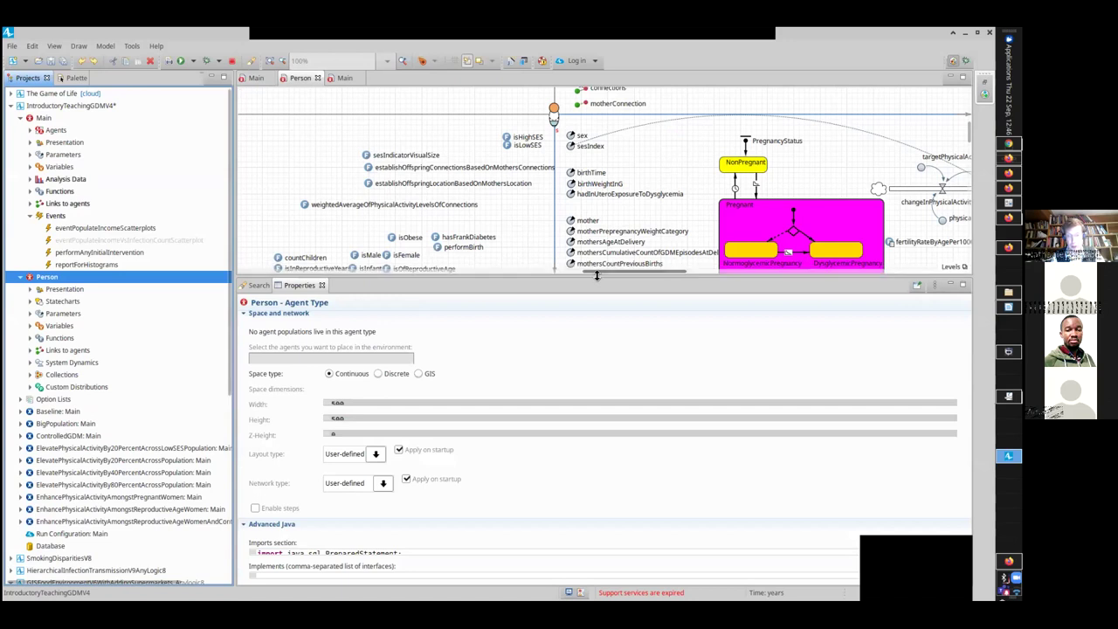
Make the Person diagram taller and scroll to its pregnancy, weight and diabetes statecharts.
drag(596, 276, 603, 413)
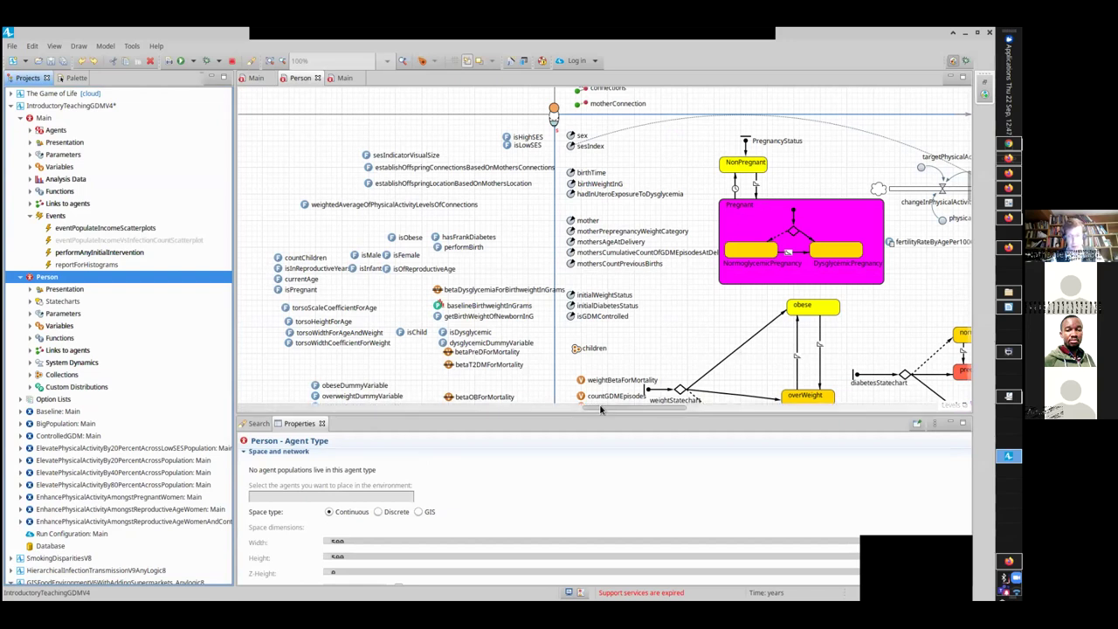
drag(606, 408, 696, 410)
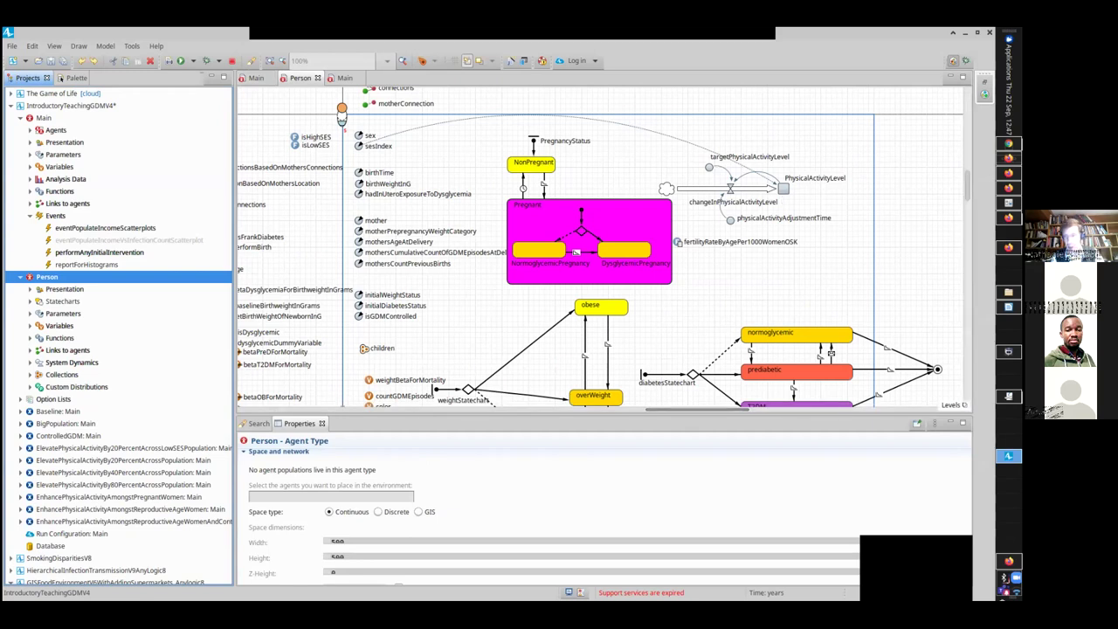
scroll(785, 227, down, 3)
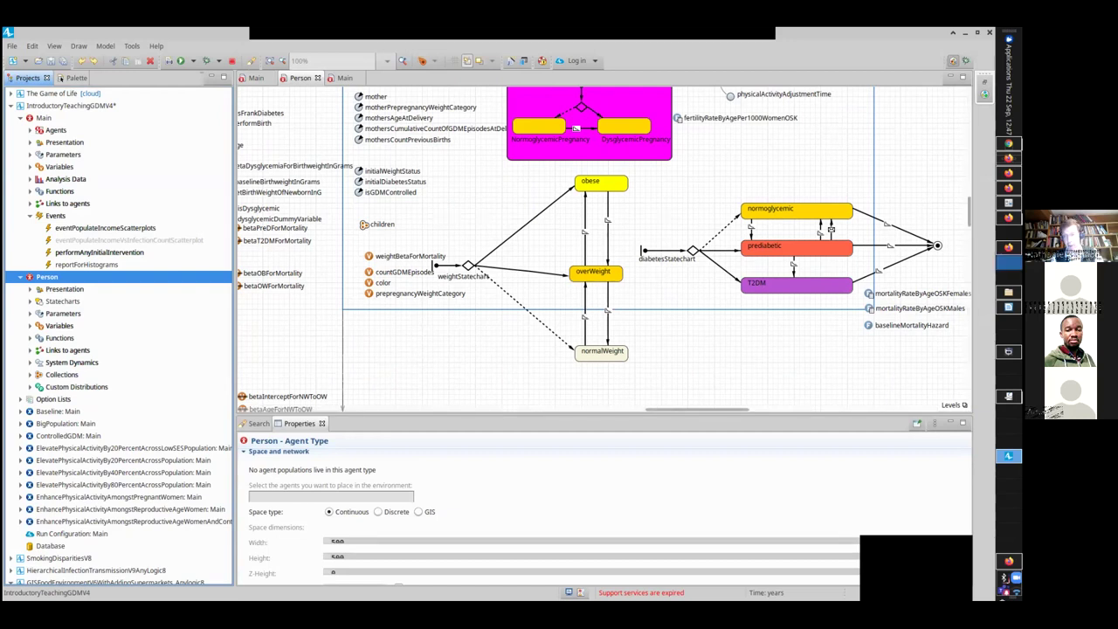
scroll(605, 248, up, 3)
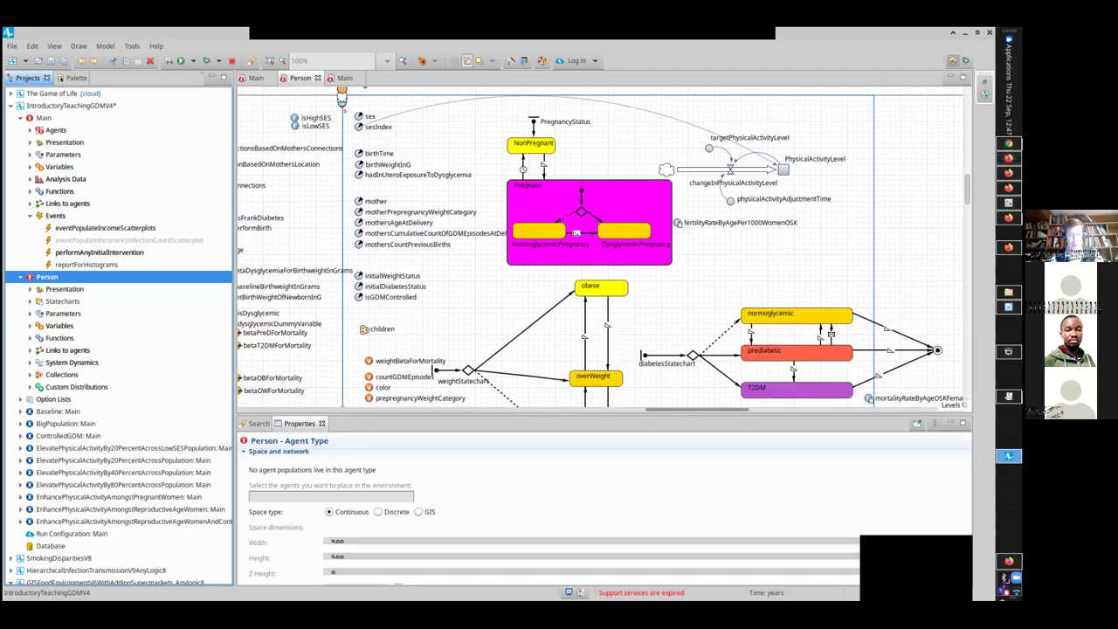
key(alt+Tab)
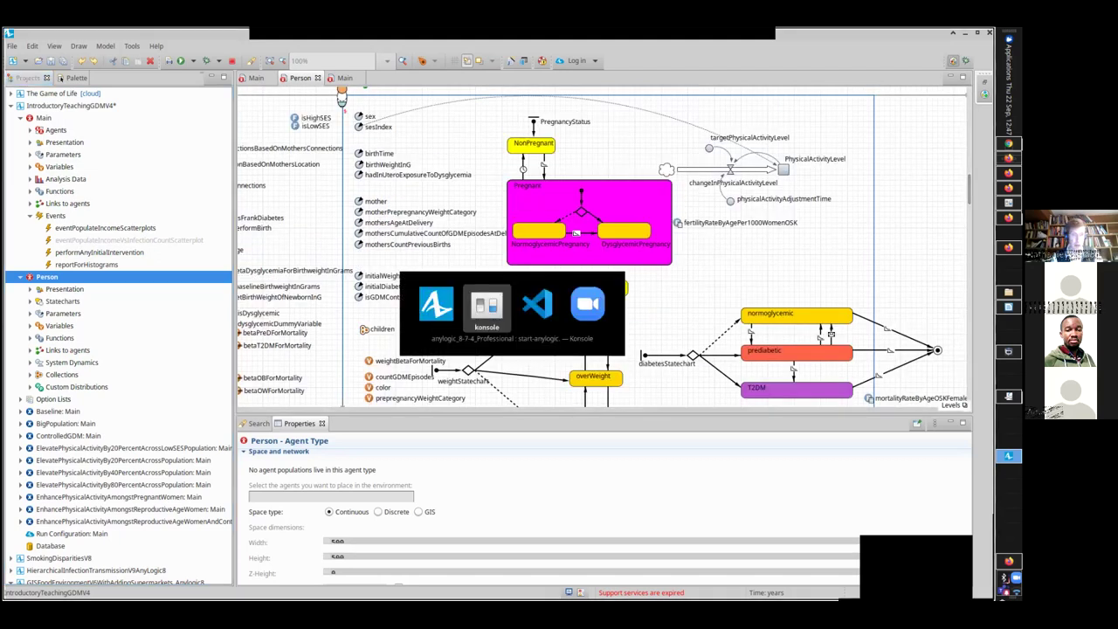
key(alt+shift+Tab)
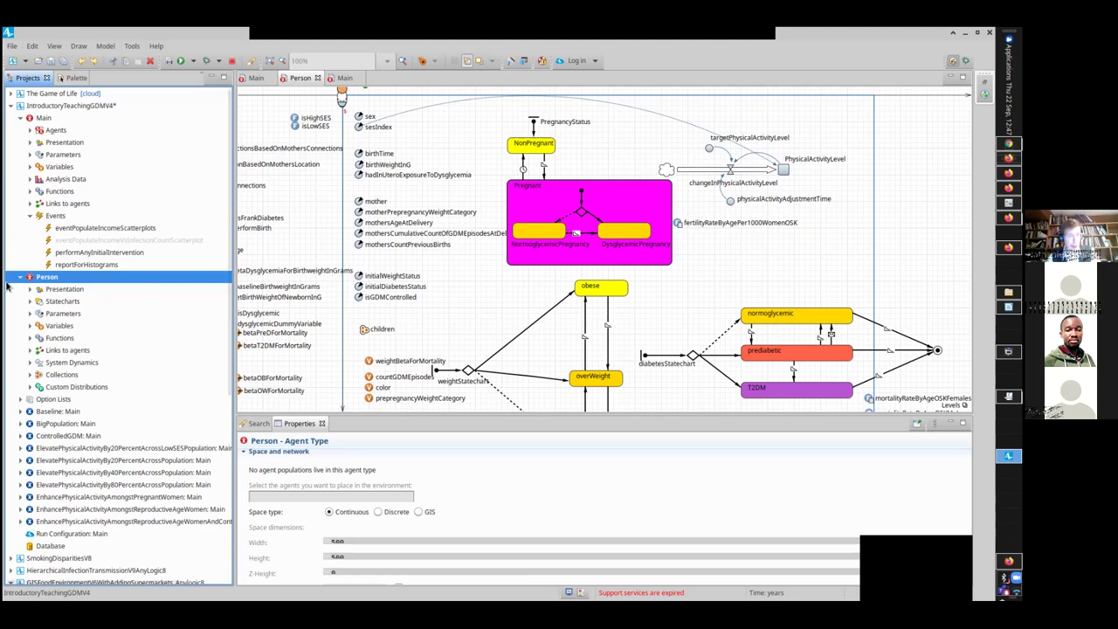
Reopen the Person diagram and select transition68 from normoglycemic to prediabetic, a message-triggered transition.
double_click(74, 229)
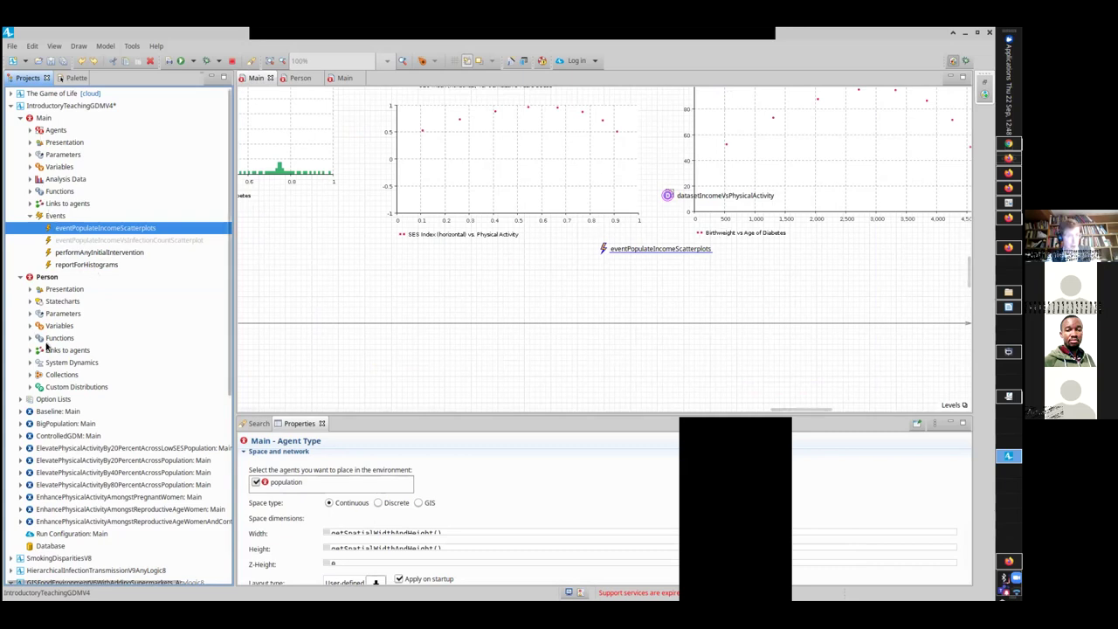
click(48, 277)
double_click(48, 277)
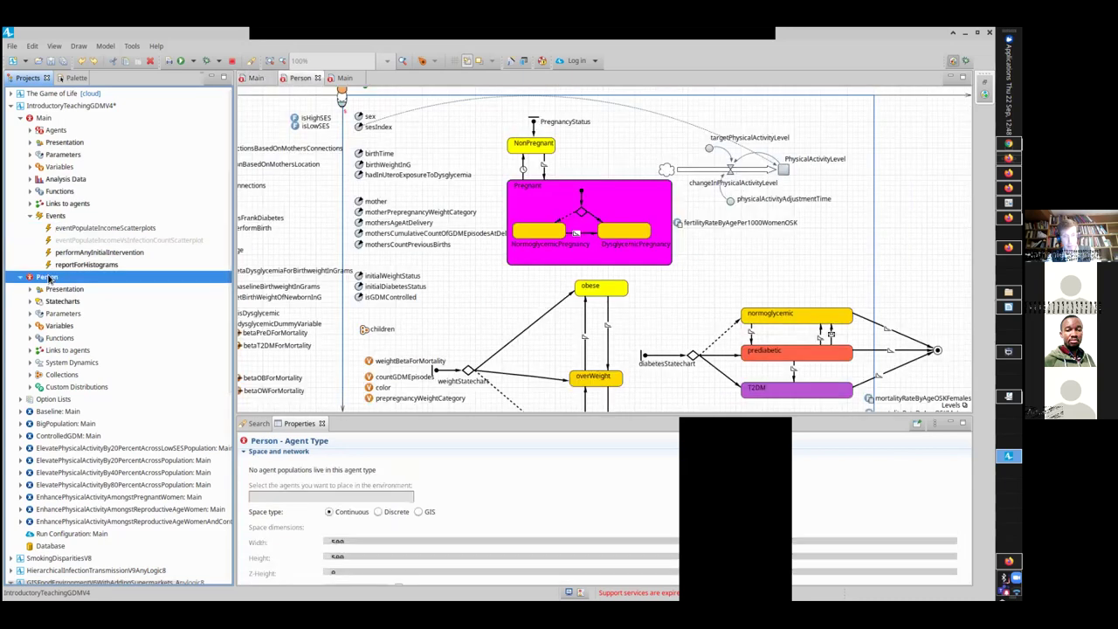
scroll(776, 158, down, 4)
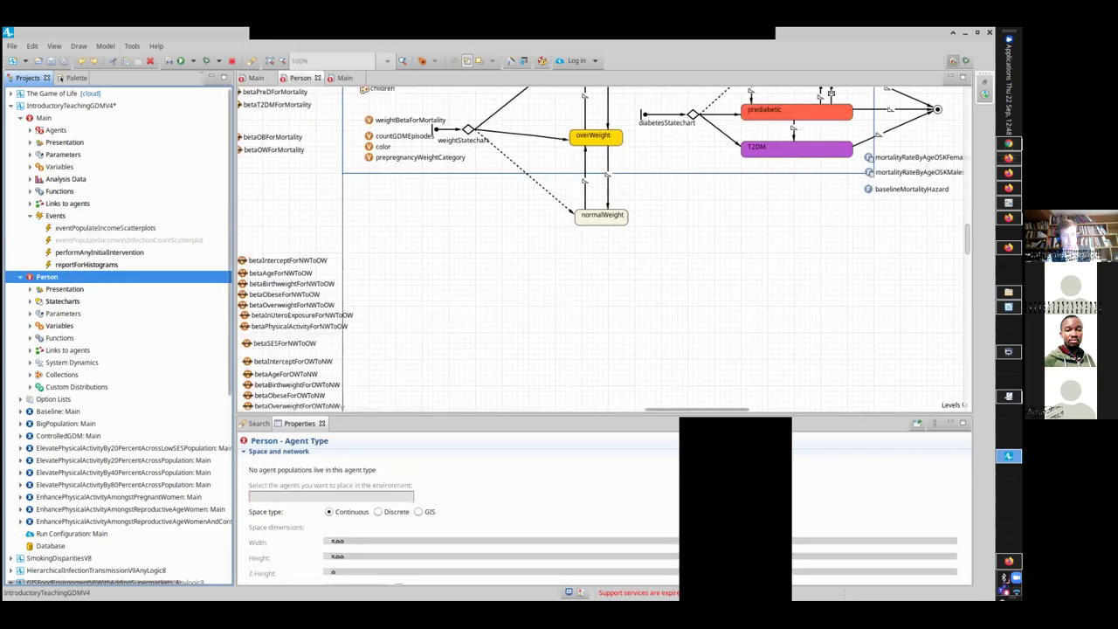
scroll(777, 158, up, 2)
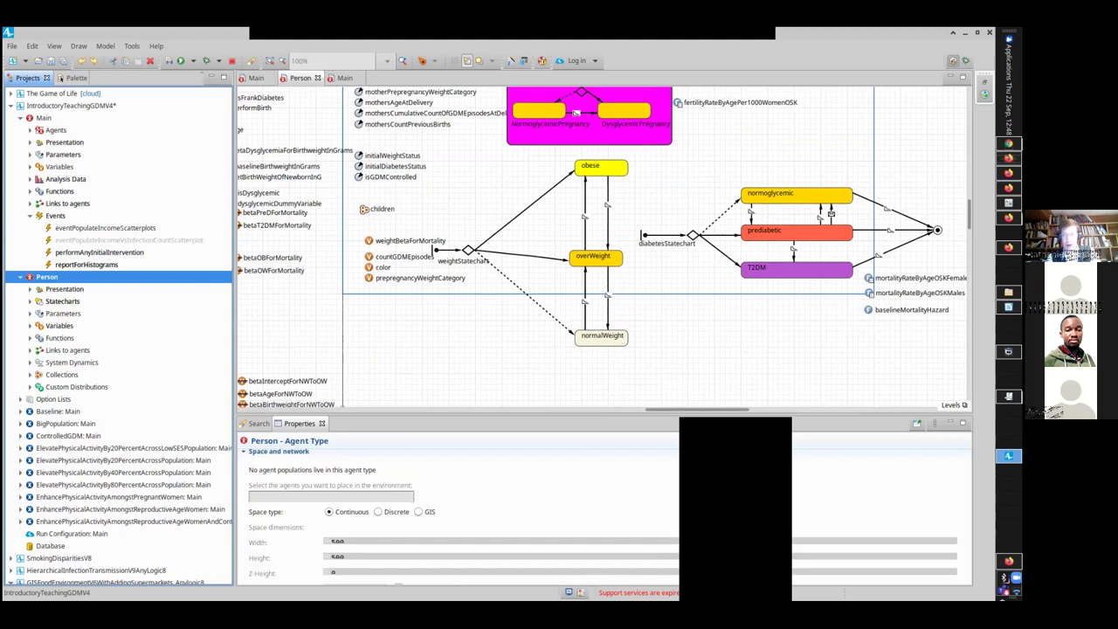
scroll(650, 221, up, 3)
scroll(651, 222, down, 4)
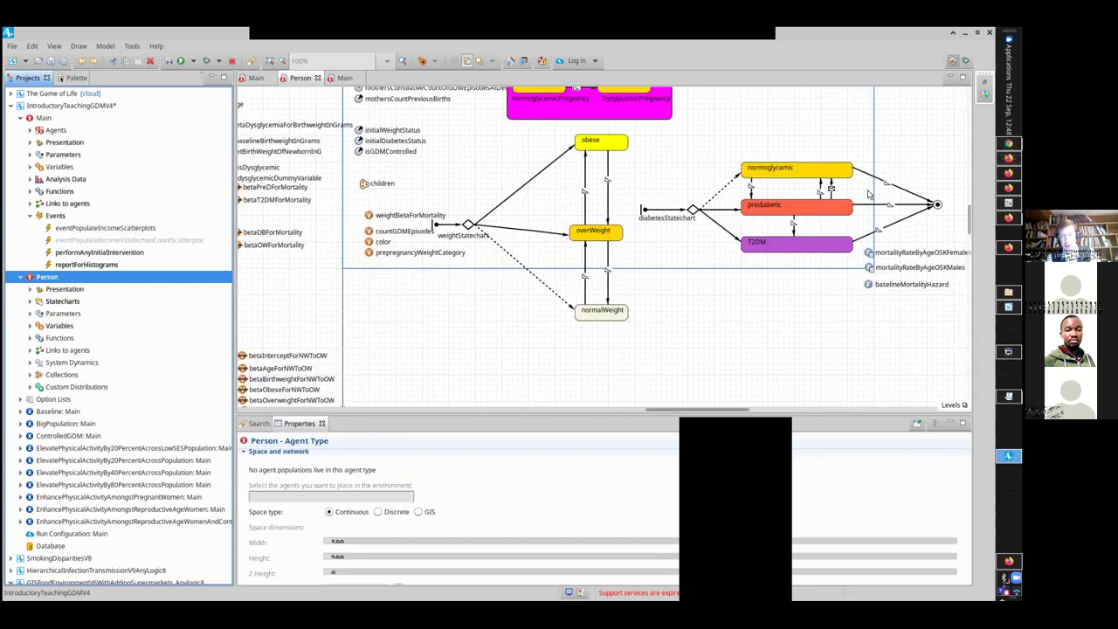
click(828, 194)
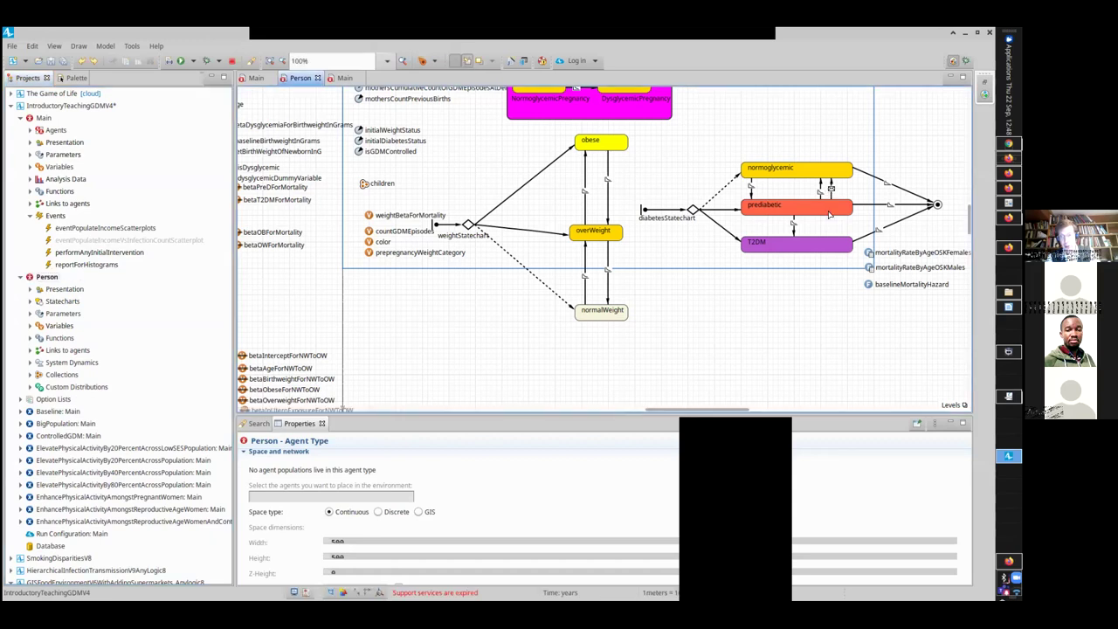
click(831, 192)
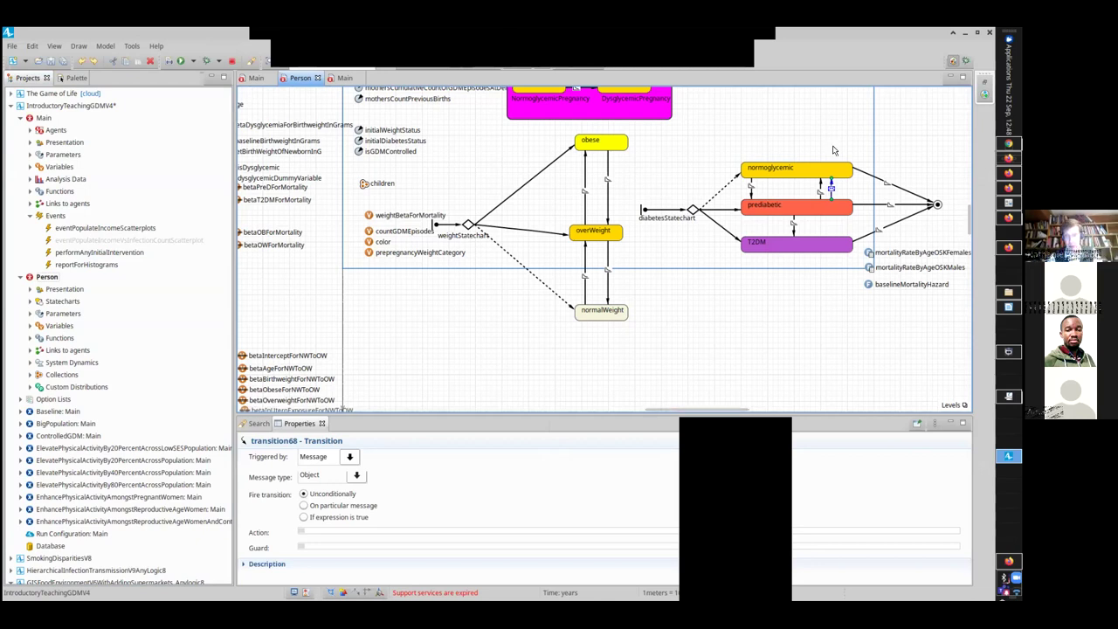
Select developmentOfFrankDiabetes, then transitionOverweightToObese, reading its exponential per-year Rate expression.
click(755, 194)
click(751, 194)
click(793, 224)
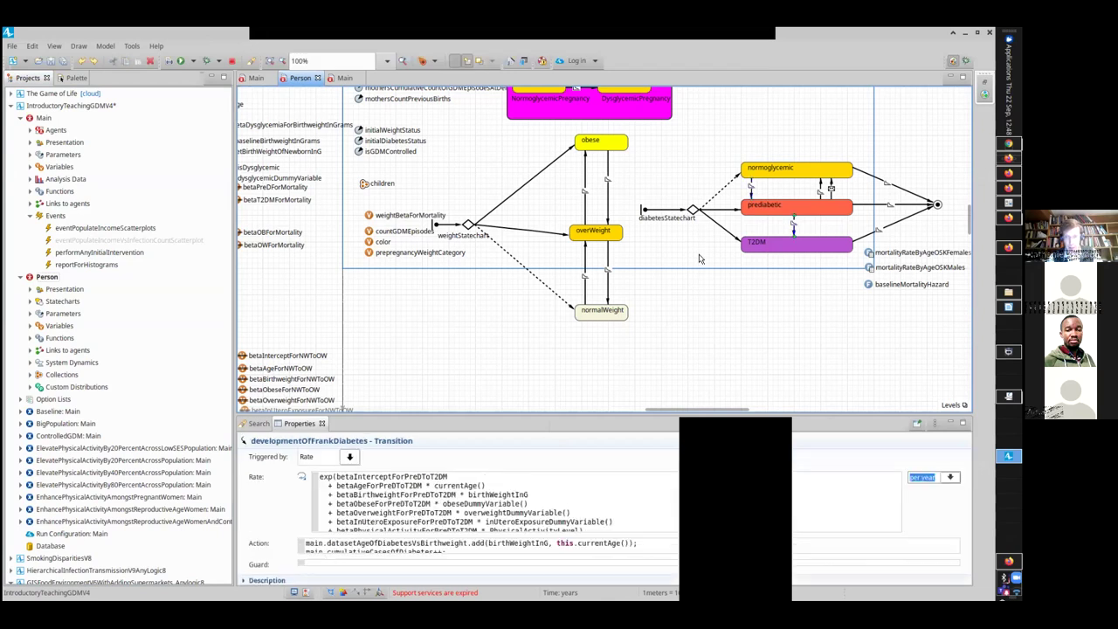
click(587, 201)
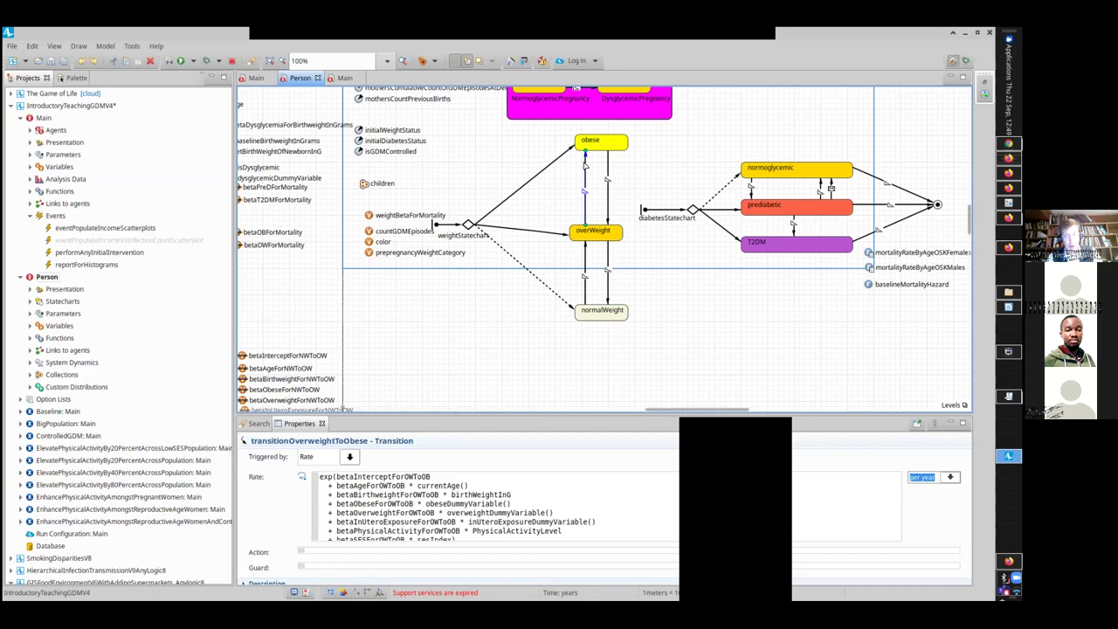
Stop sharing the AnyLogic screen in Zoom.
click(557, 39)
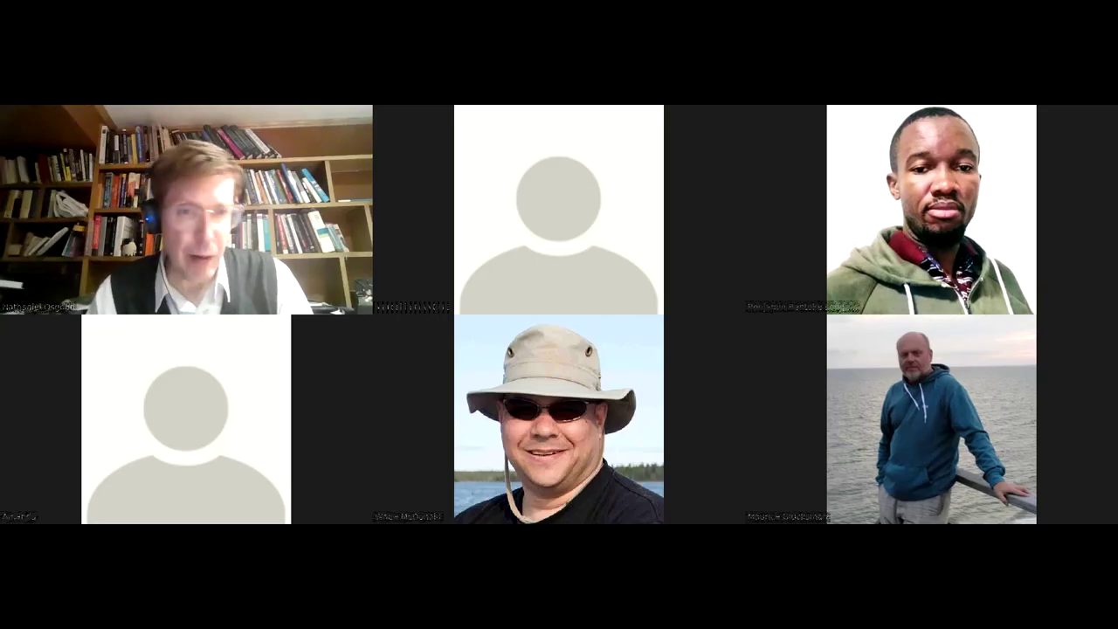